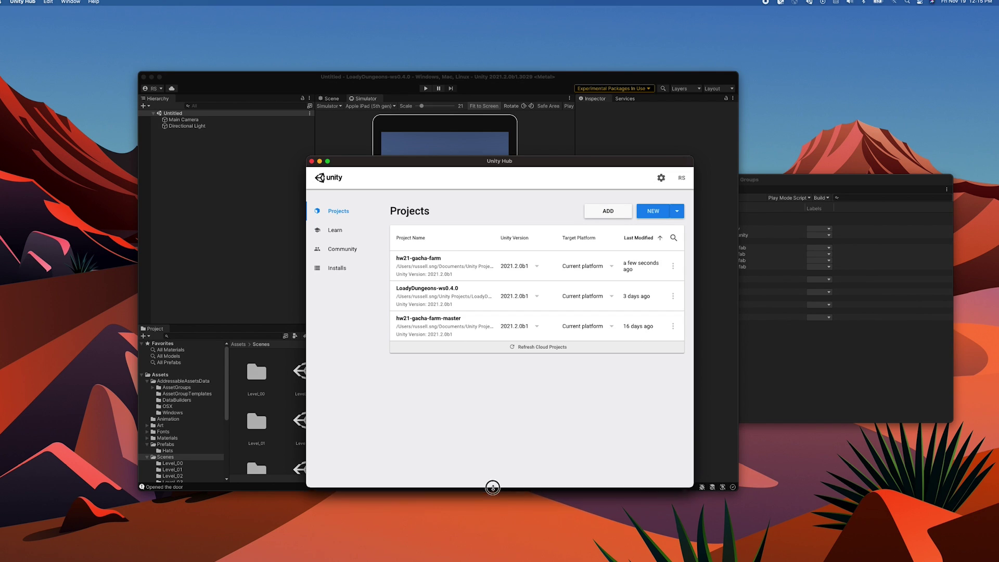
Widen Unity Hub's project list, then return to the LoadyDungeons project open in the editor.
drag(306, 192, 190, 188)
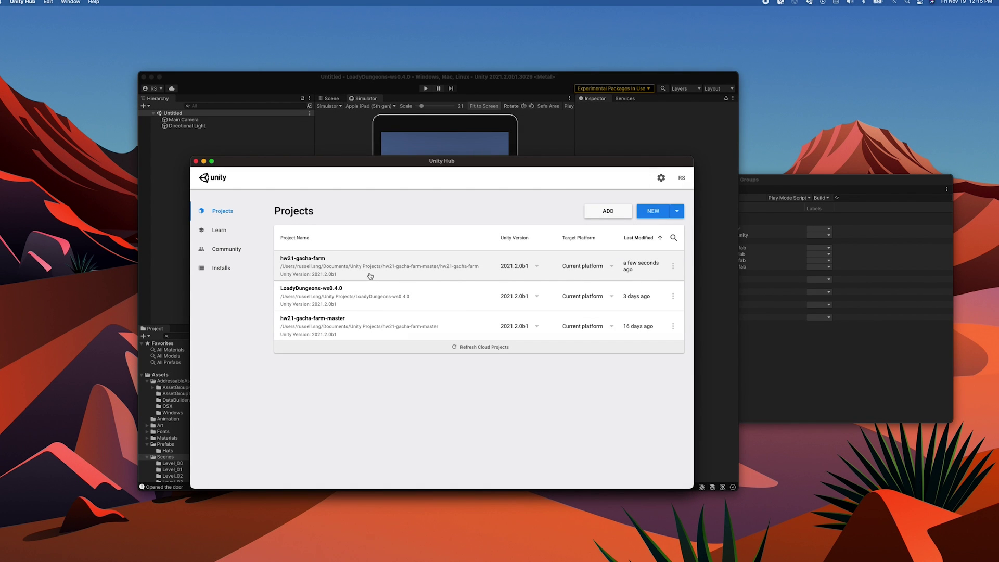
click(370, 275)
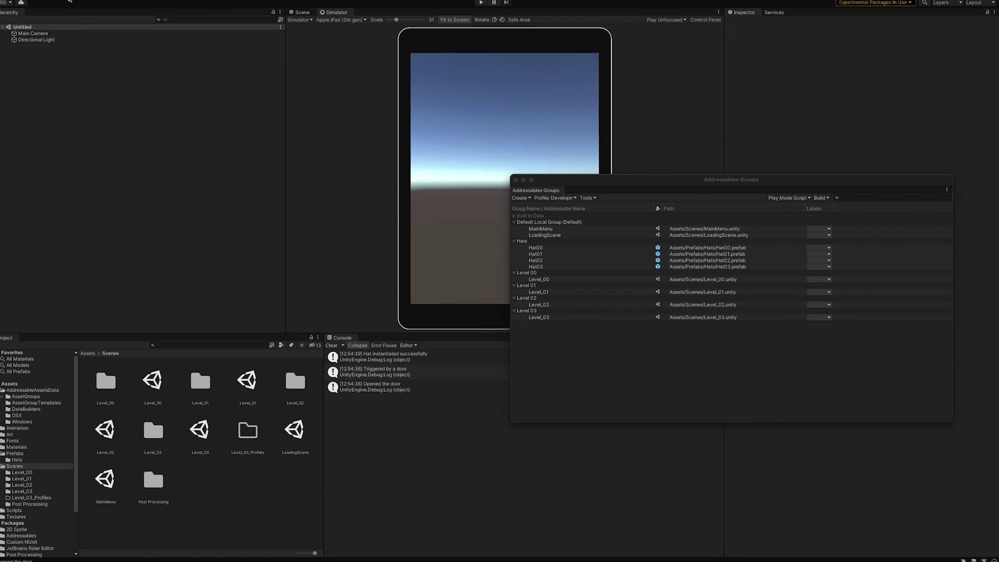
Open Package Manager listing the packages in the project.
mouse_move(66, 2)
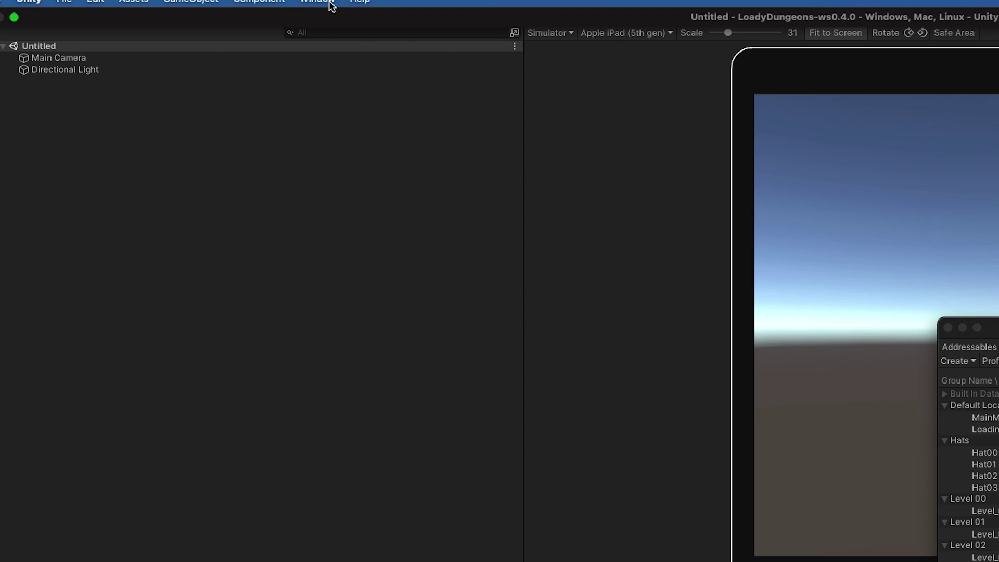
click(331, 2)
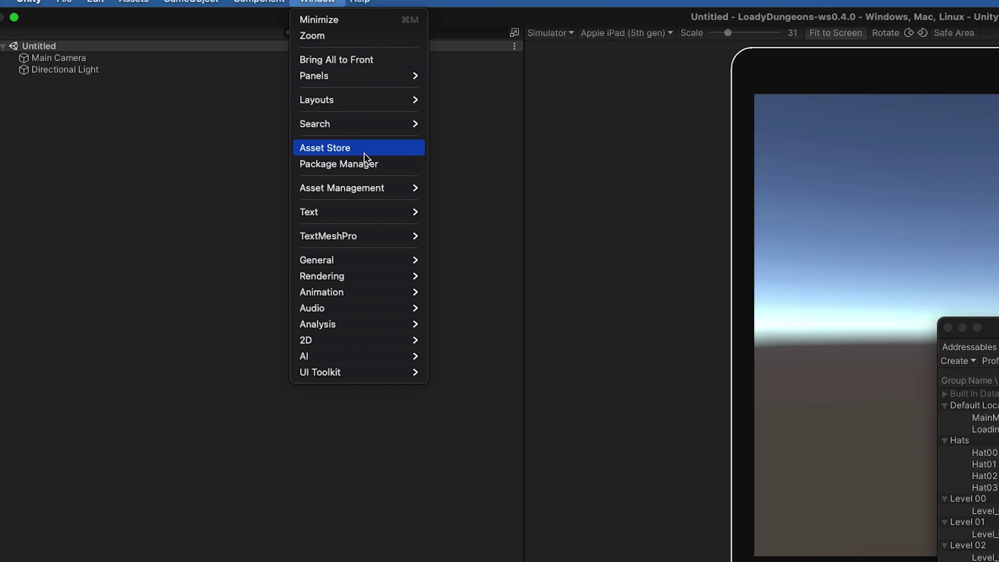
click(363, 163)
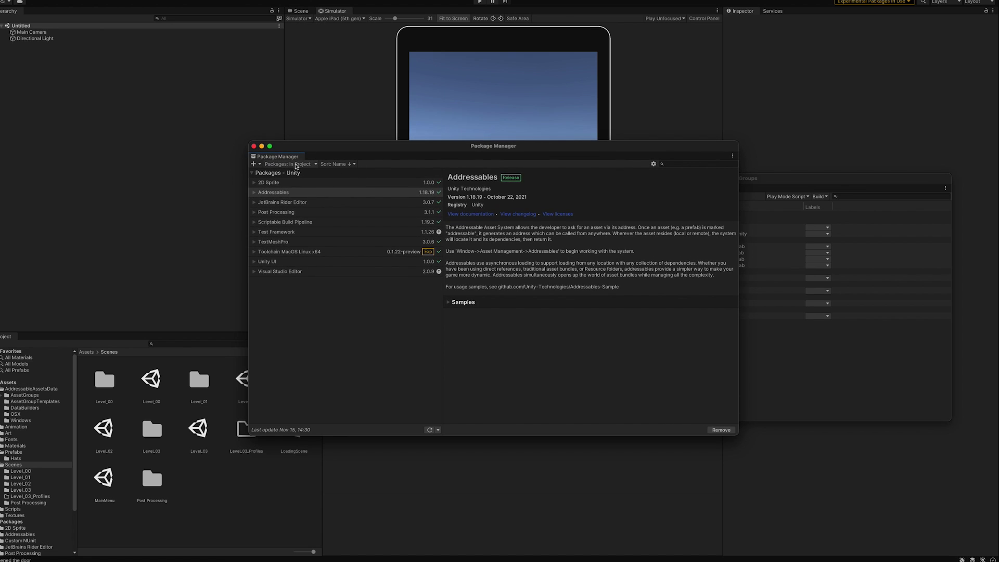
click(296, 165)
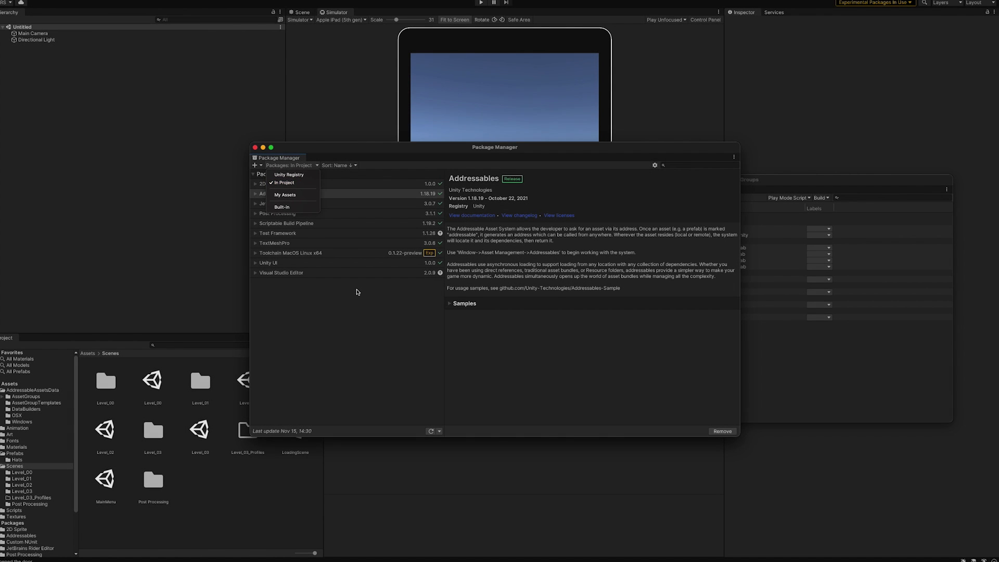
click(358, 229)
Confirm Addressables 1.18.19 is installed, view its samples, refresh the list, and minimize the window.
click(255, 196)
click(256, 195)
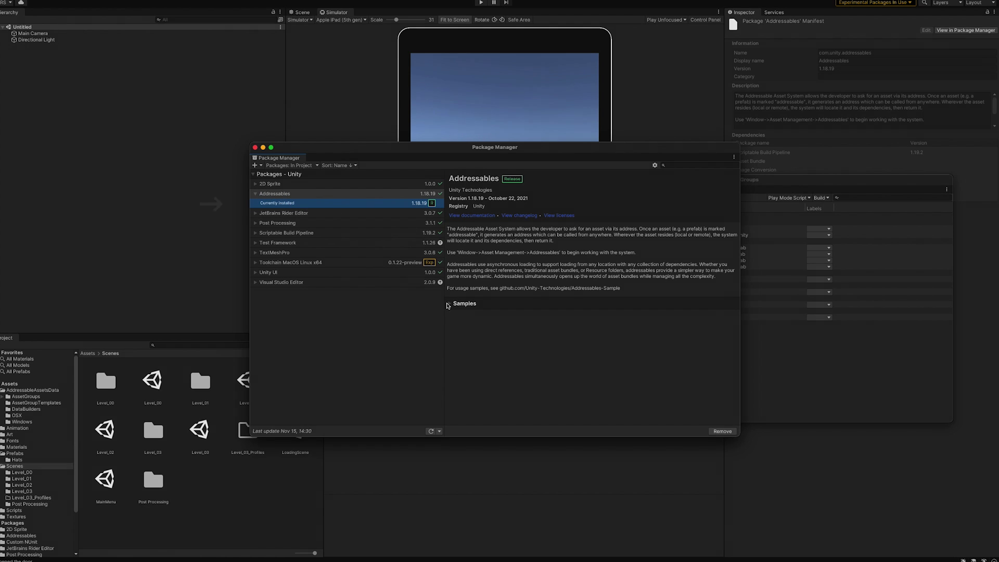
click(449, 304)
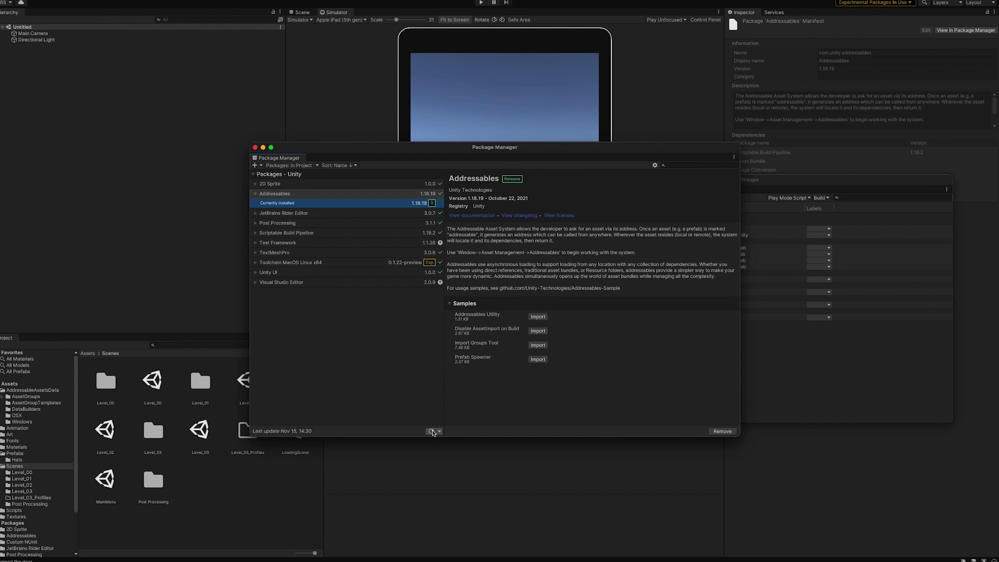
click(431, 431)
click(264, 148)
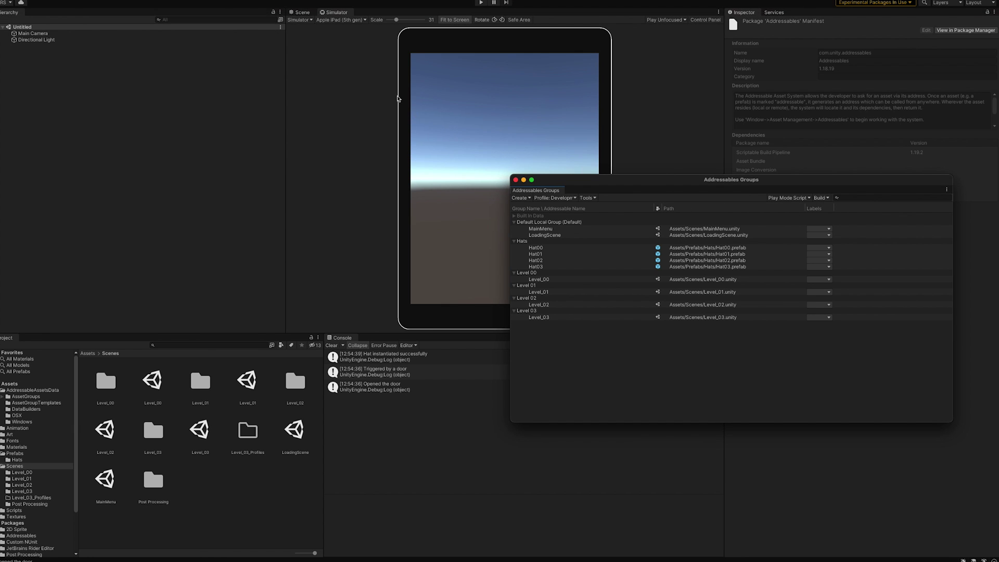
Open the Addressables Groups window and move it to the screen centre.
click(173, 4)
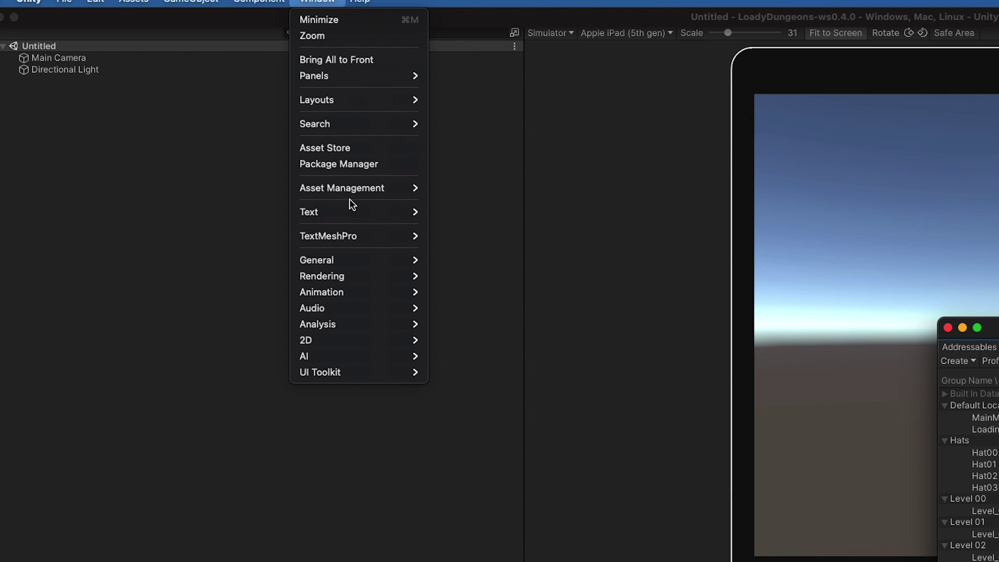
mouse_move(350, 191)
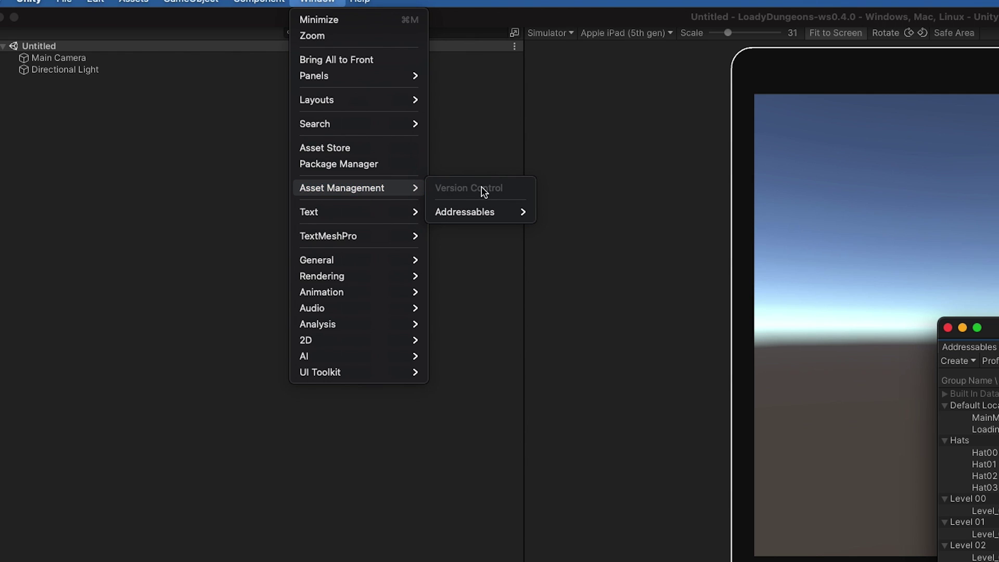
mouse_move(486, 208)
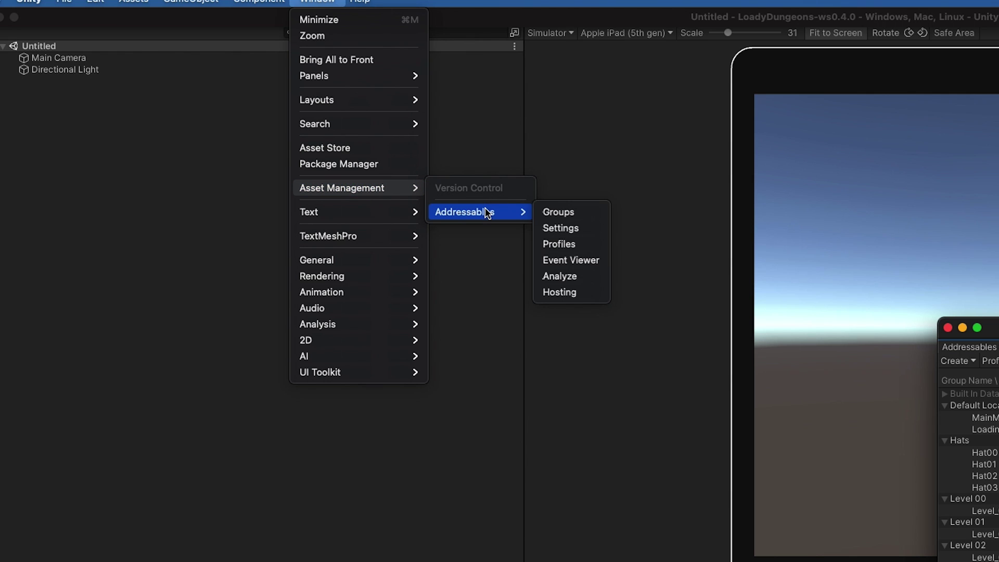
click(583, 218)
drag(559, 187, 329, 179)
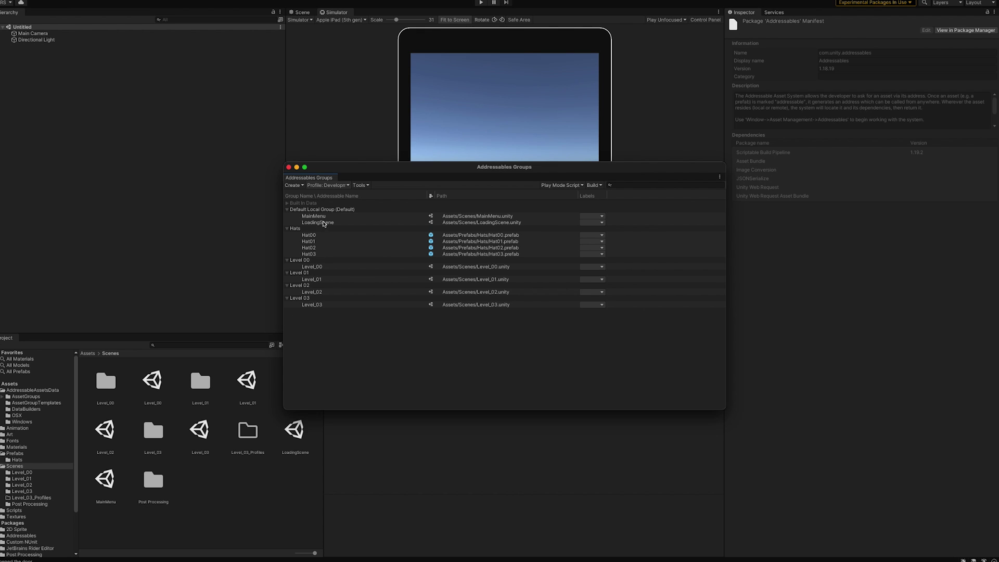
Inspect the MainMenu and LoadingScene addressable entries, then open the Materials folder.
click(323, 216)
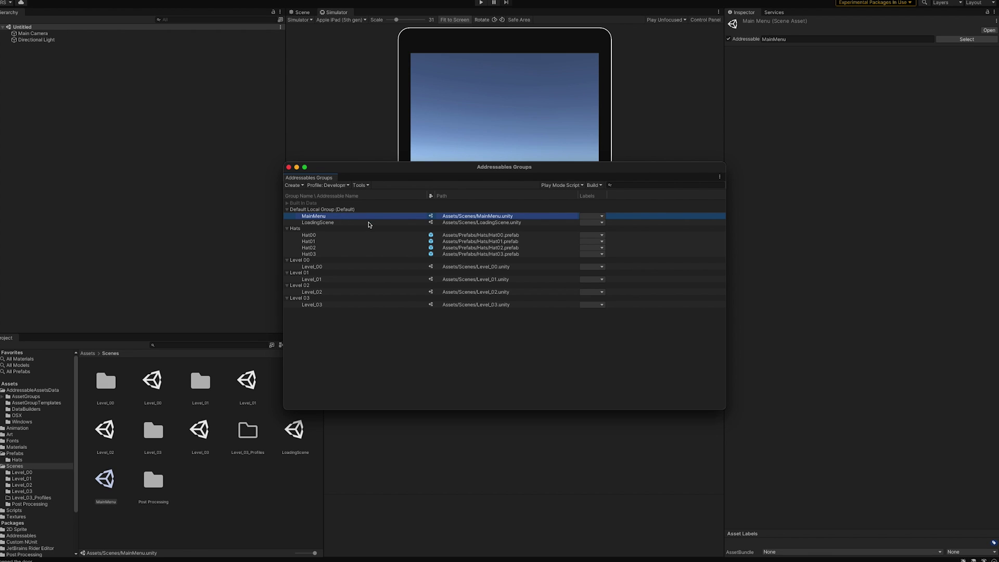
click(368, 222)
click(368, 217)
click(368, 222)
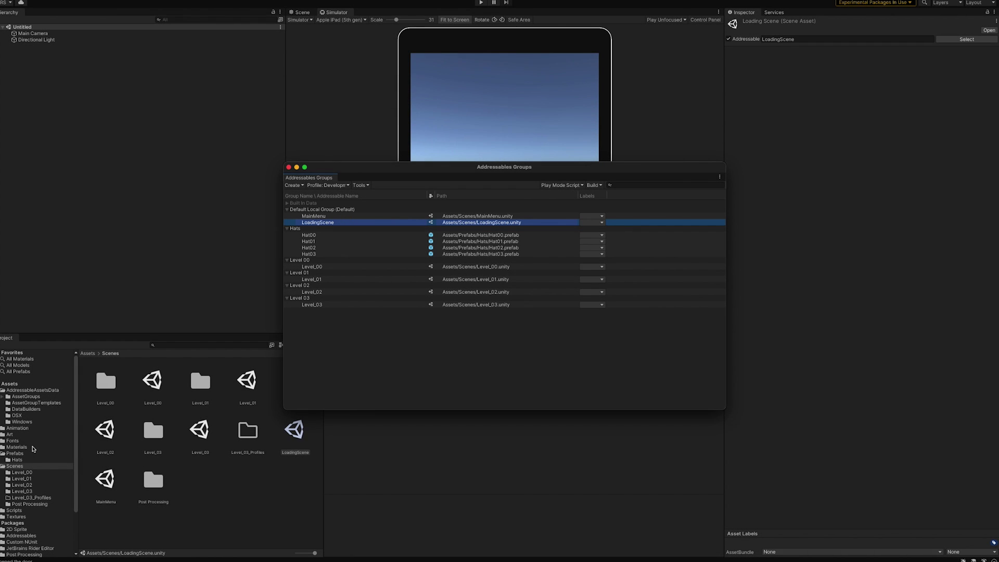
click(33, 447)
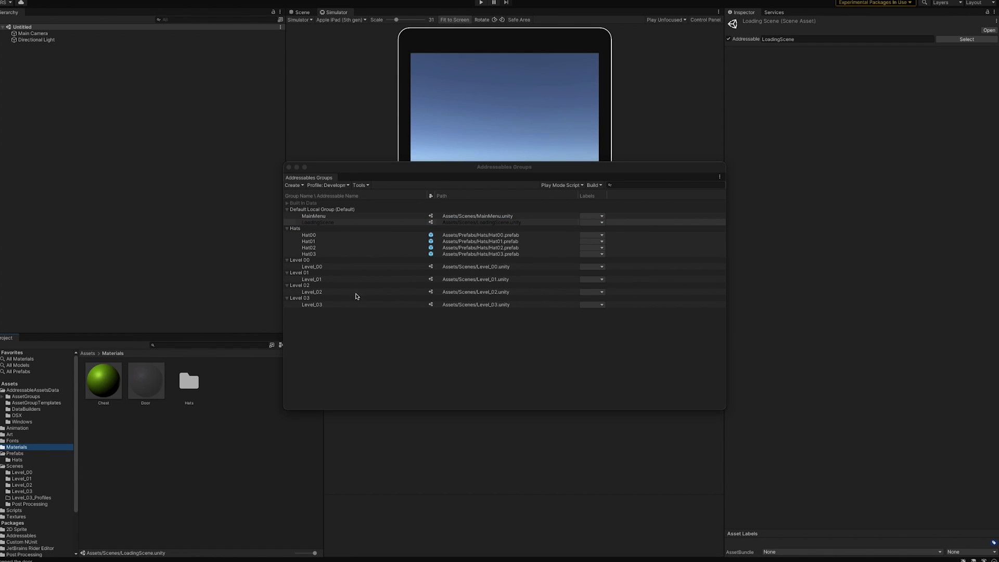
Tick Addressable on the Chest material and rename its Default Local Group entry to ChestMat.
click(116, 396)
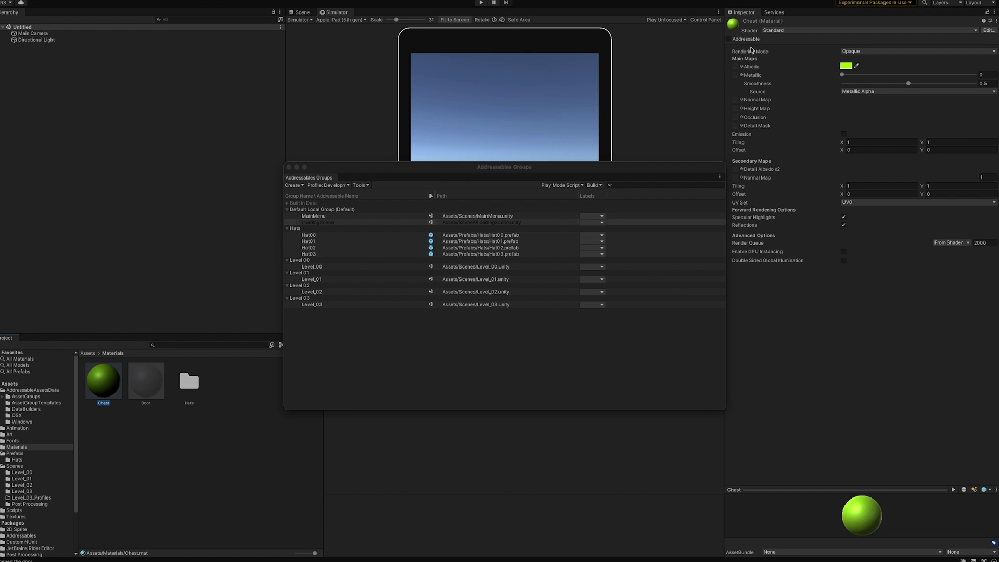
click(729, 40)
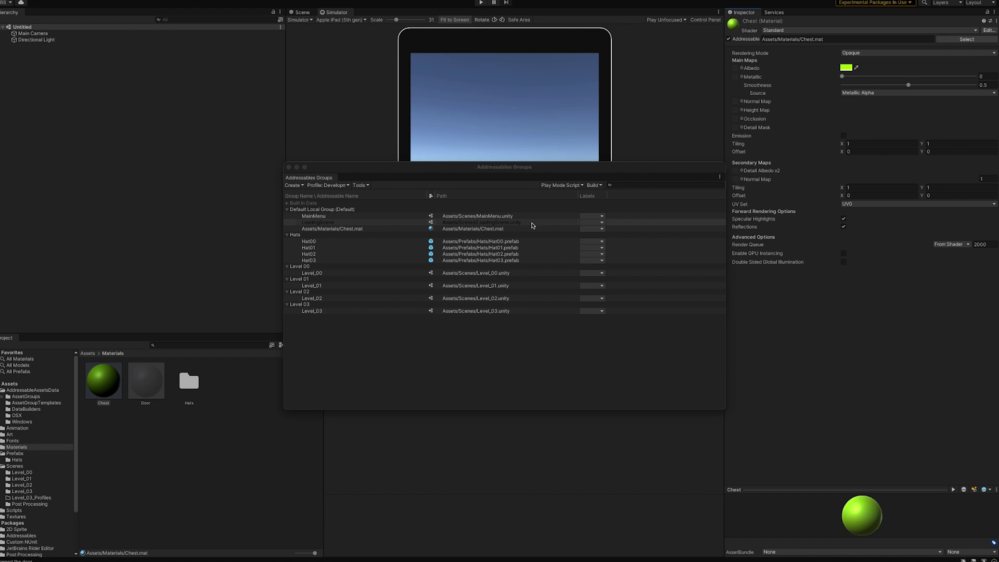
click(970, 40)
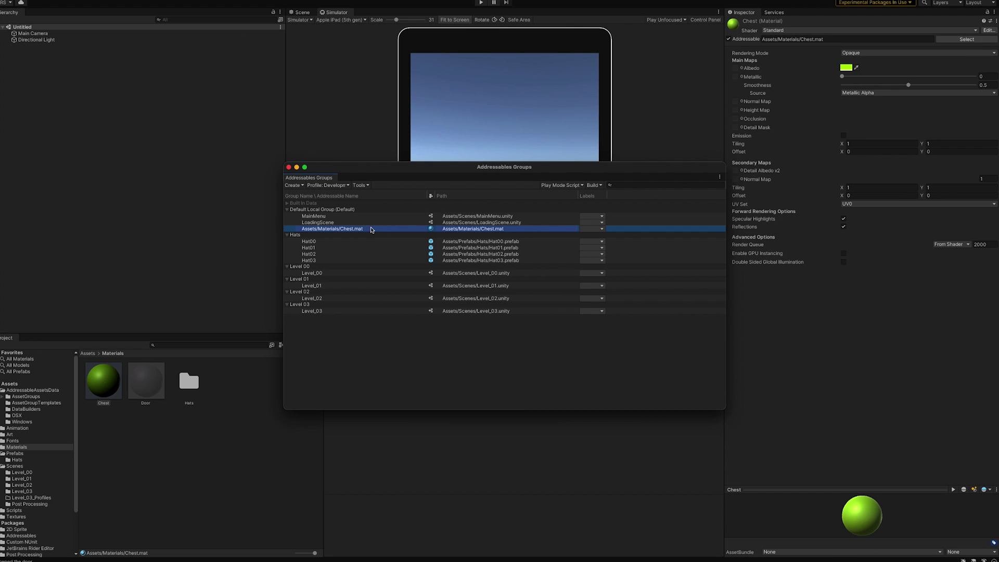
click(366, 229)
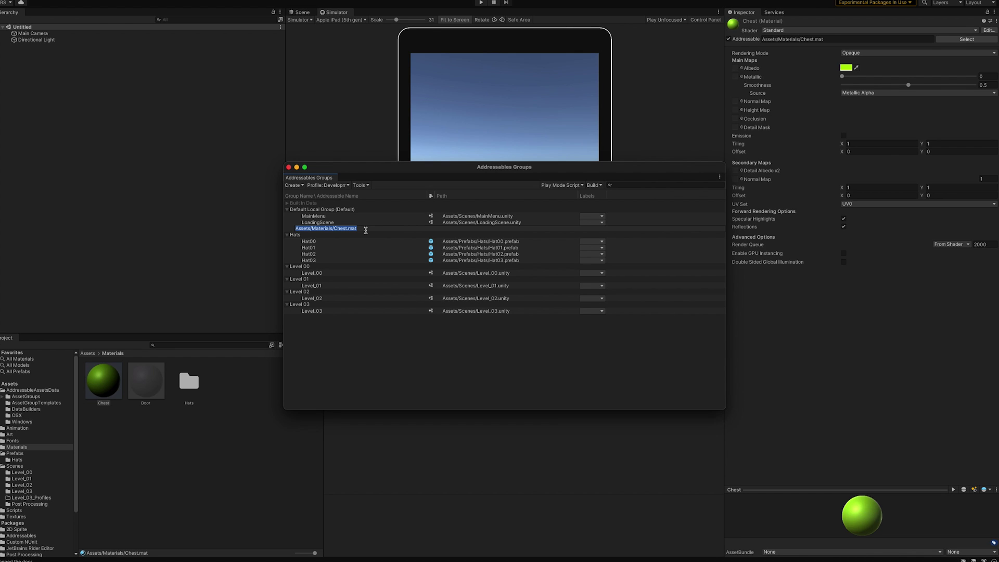
text(ChestMat)
click(414, 364)
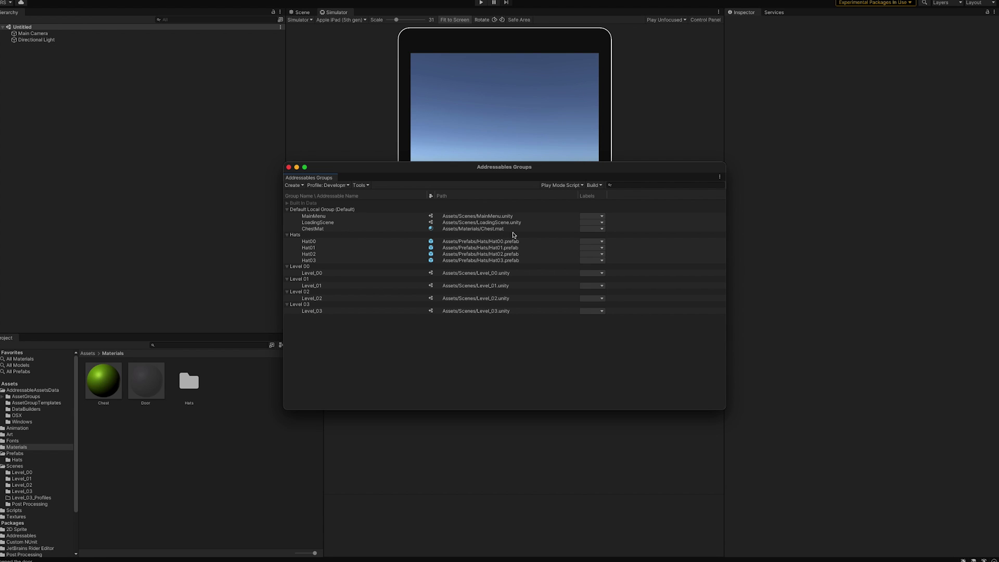
Remove ChestMat from the Addressables groups, confirm, and open the Scenes folder.
click(332, 229)
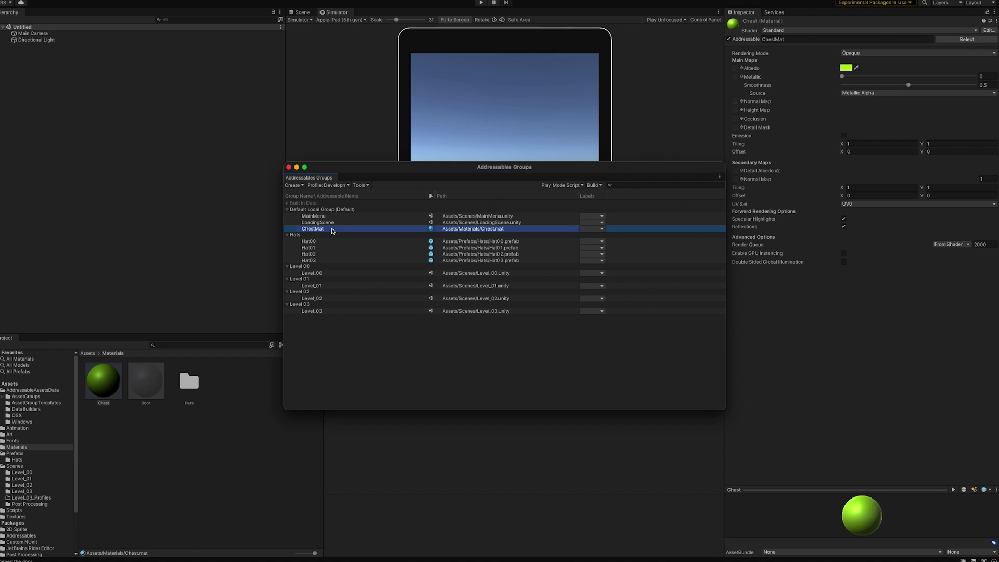
right_click(332, 230)
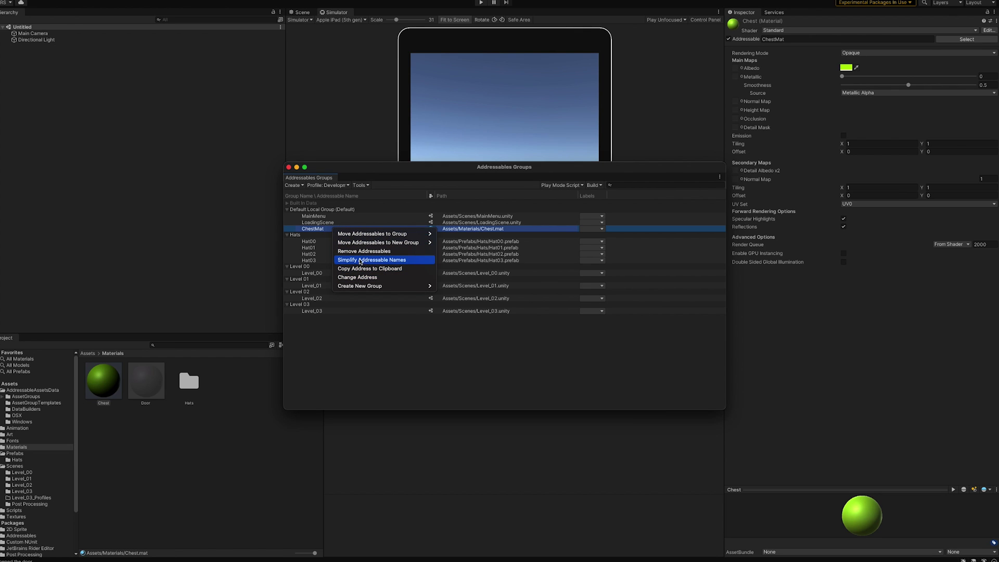
click(360, 252)
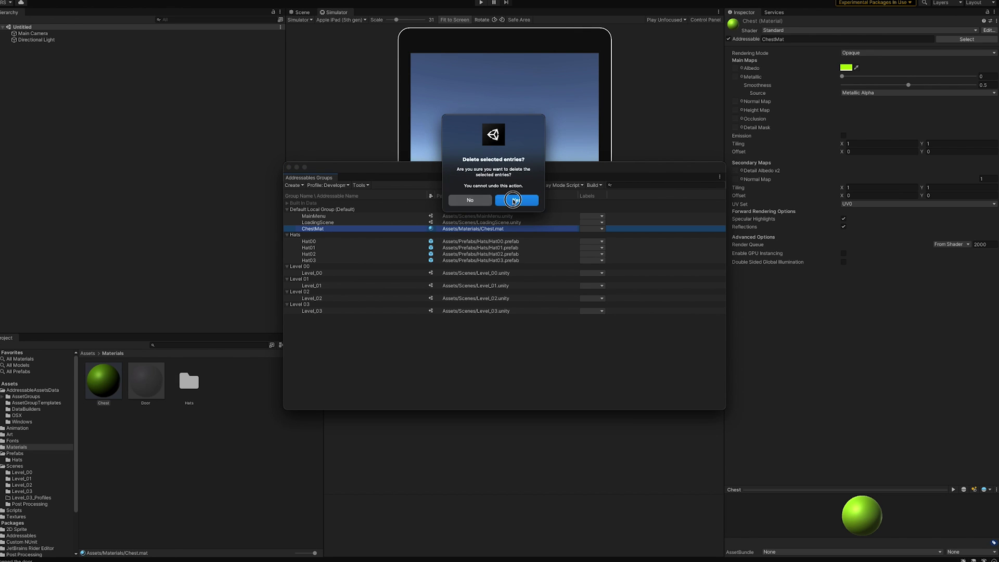
click(511, 201)
click(397, 335)
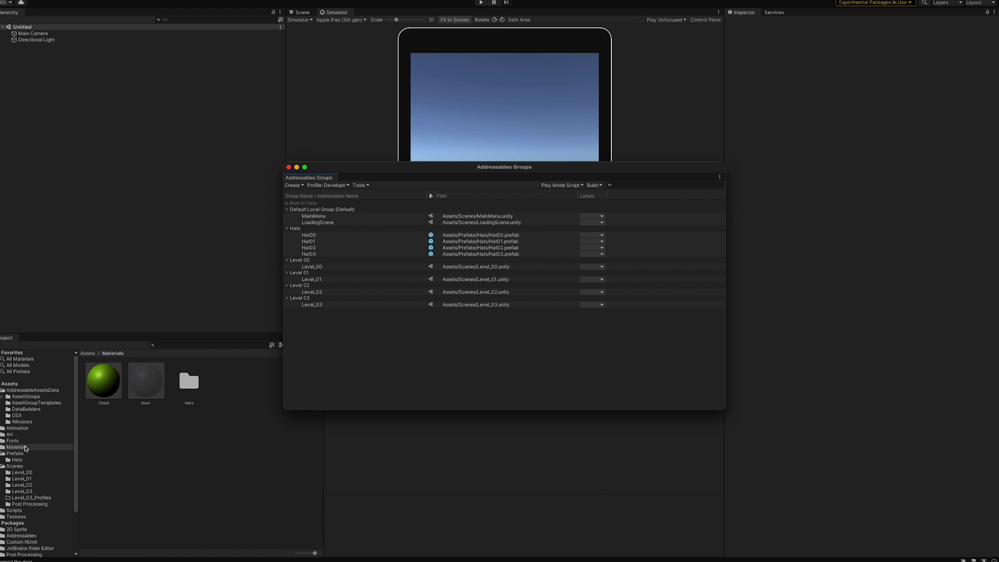
click(26, 466)
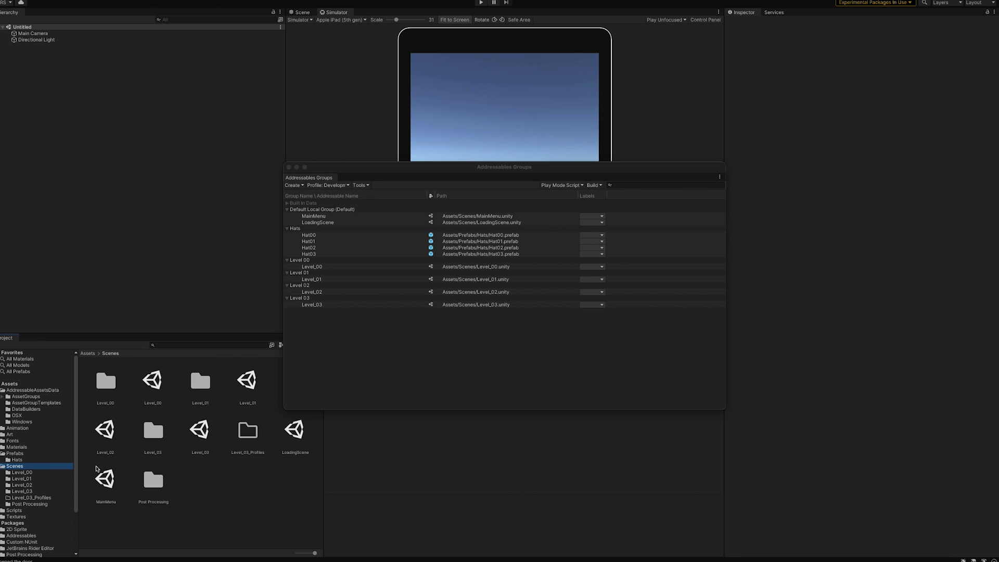
Open the MainMenu scene and shrink the Addressables Groups window to reveal the view.
double_click(105, 480)
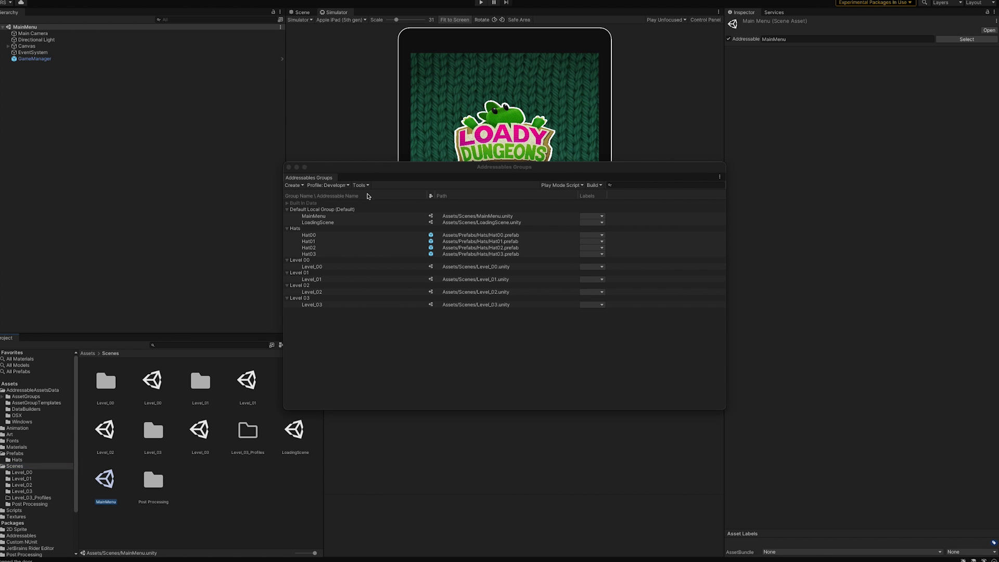
drag(370, 167, 455, 286)
click(401, 123)
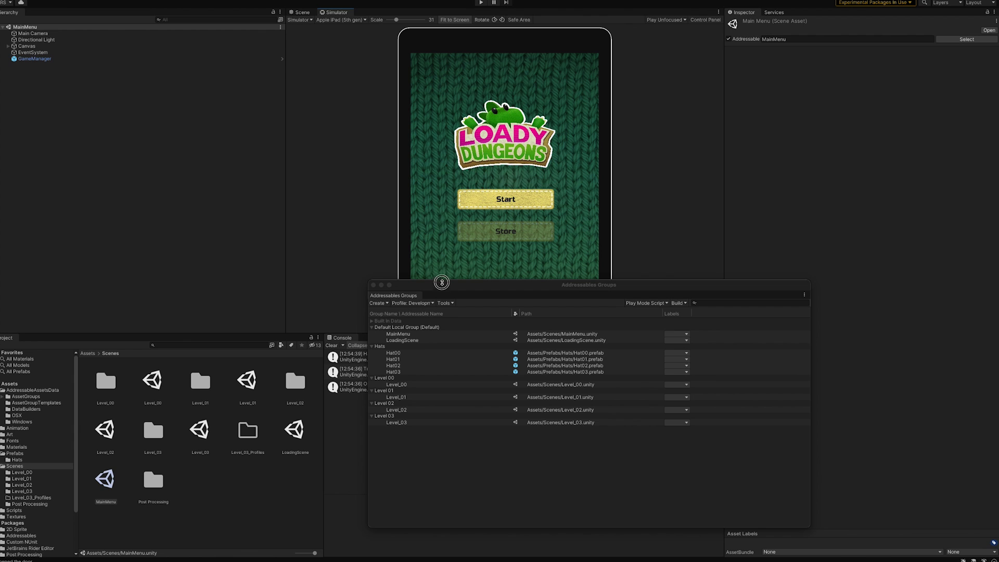
drag(441, 283, 443, 341)
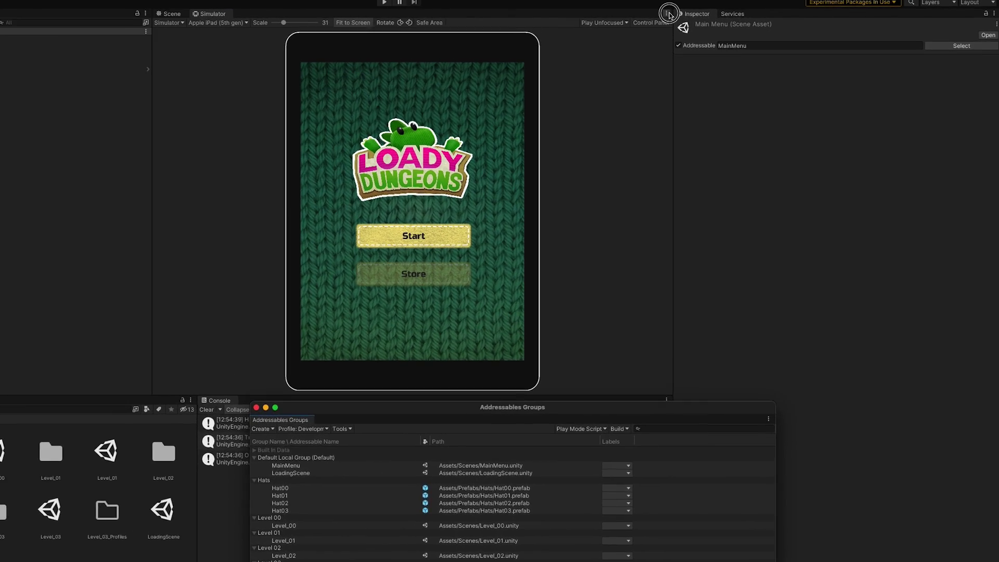
Add a Game view tab and switch it to Simulator.
click(718, 12)
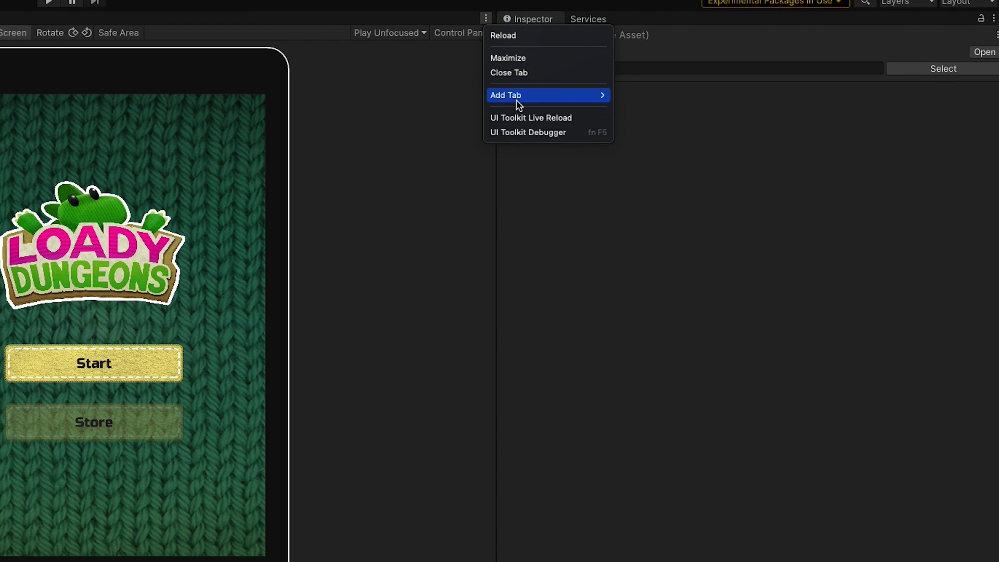
mouse_move(609, 99)
click(644, 108)
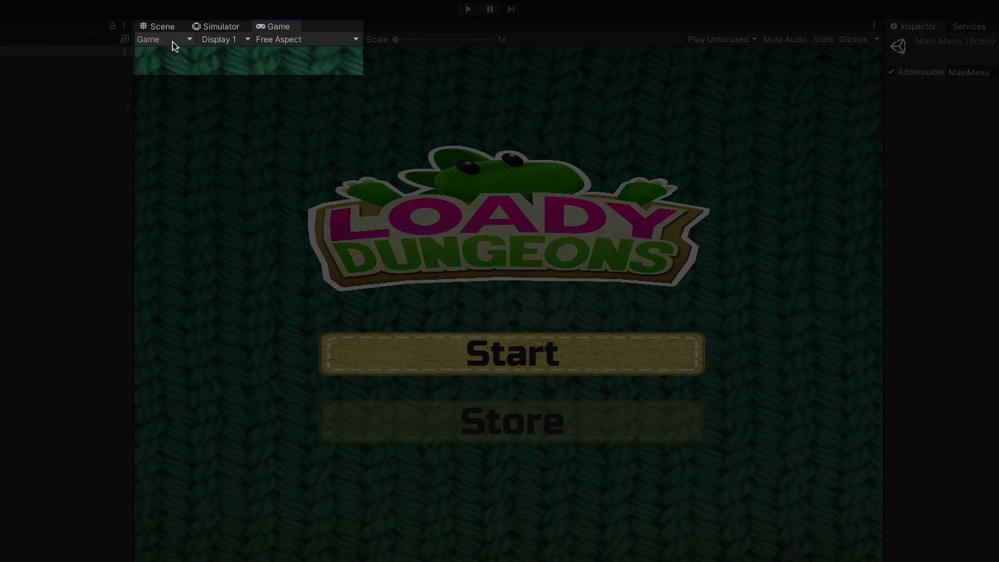
click(165, 41)
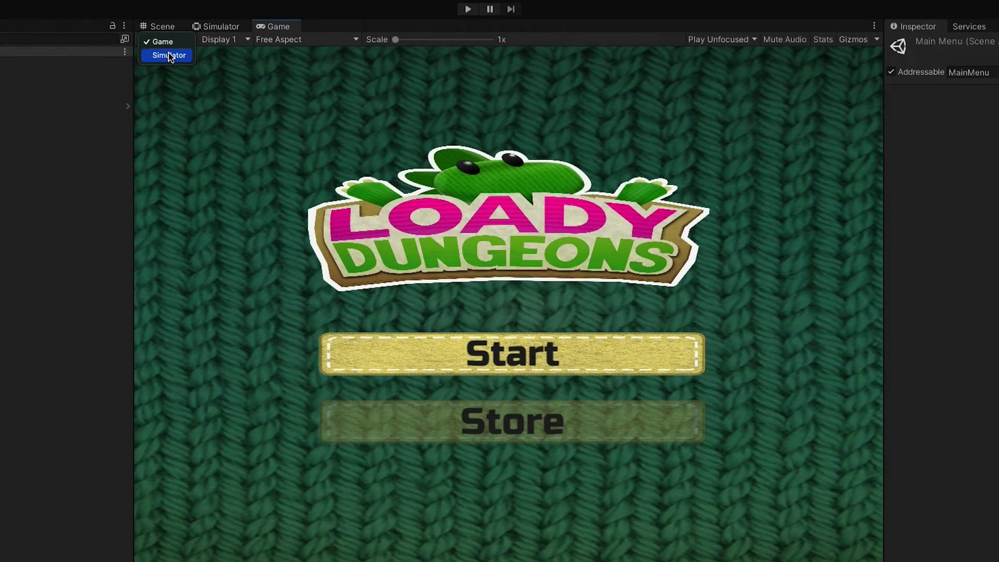
click(168, 54)
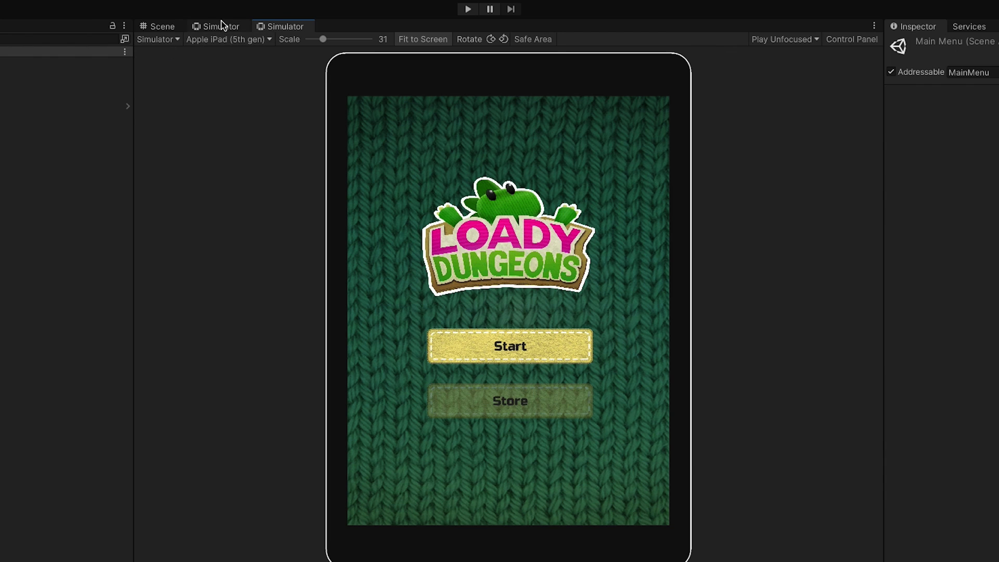
Simulate the main menu on an Apple iPad Air.
click(251, 42)
scroll(262, 139, down, 10)
scroll(260, 138, down, 5)
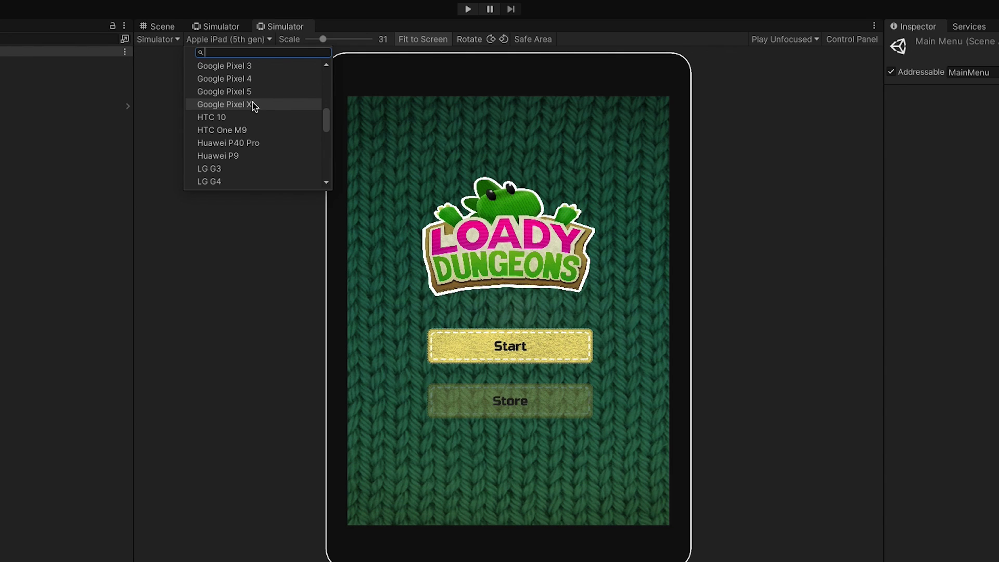
scroll(255, 112, up, 3)
scroll(255, 114, up, 8)
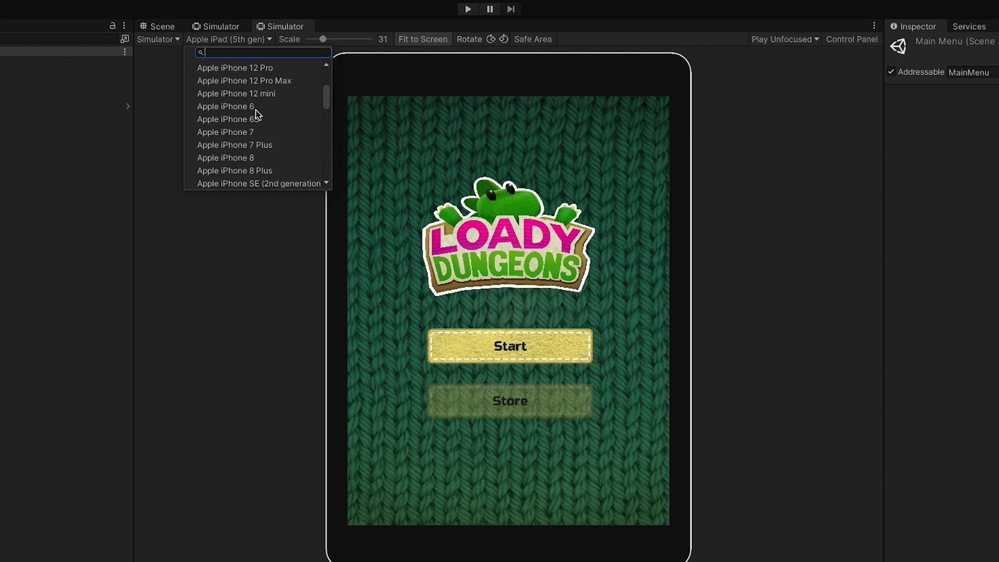
scroll(253, 104, up, 2)
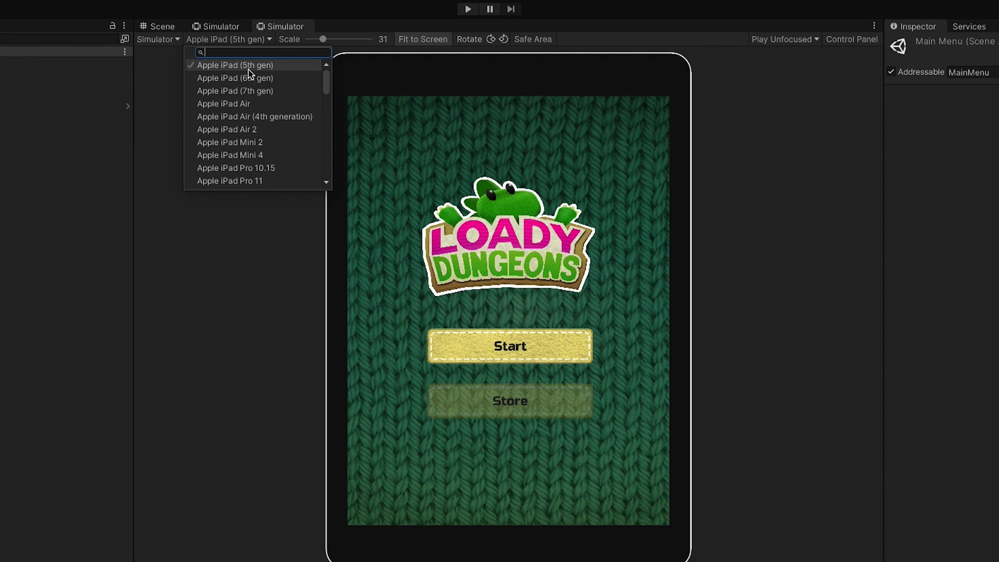
key(Down)
key(Down)
key(Down)
key(Return)
Preview the menu on Apple iPhone 12 Pro Max, Apple iPhone X, then Google Pixel 5.
click(240, 43)
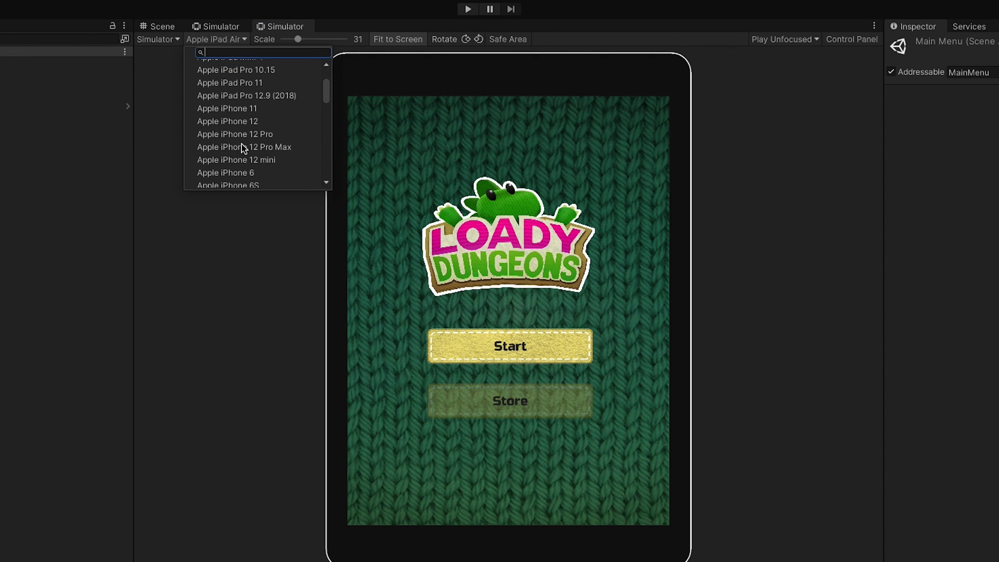
click(241, 146)
click(233, 39)
scroll(245, 135, down, 2)
click(241, 174)
click(235, 40)
scroll(235, 127, down, 2)
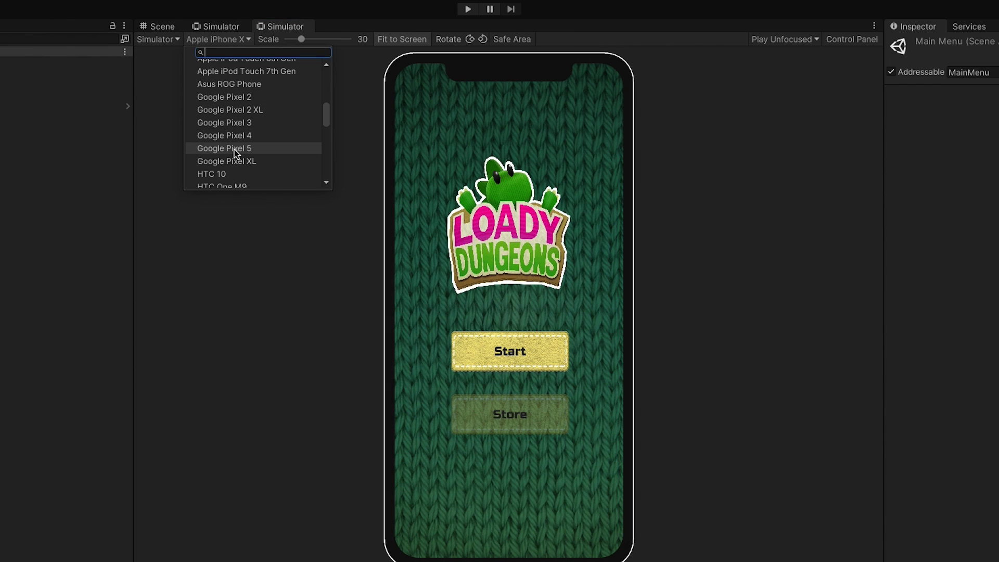
click(234, 149)
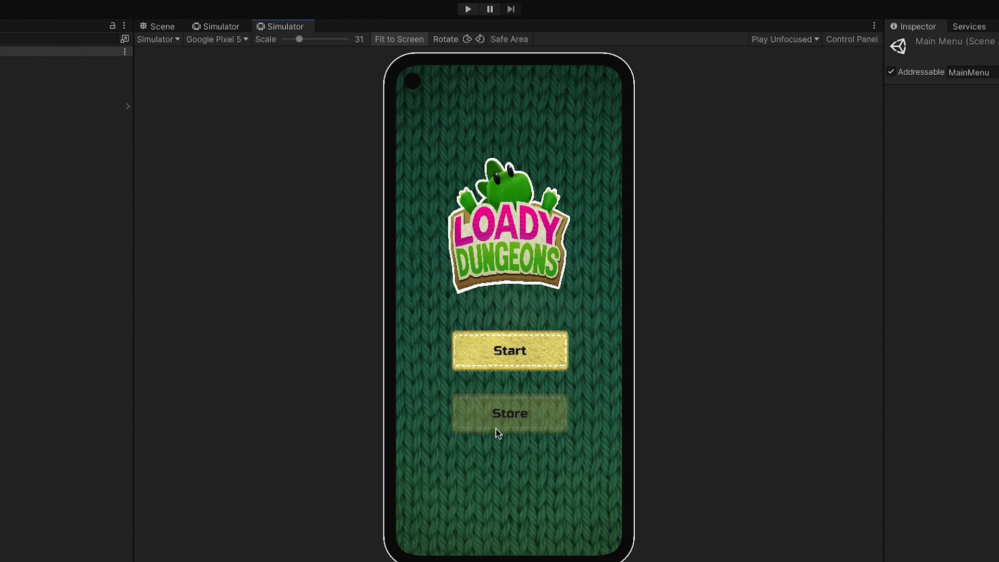
Switch back to the Apple iPad (5th gen) and close the duplicate simulator tab.
click(214, 39)
scroll(227, 107, up, 5)
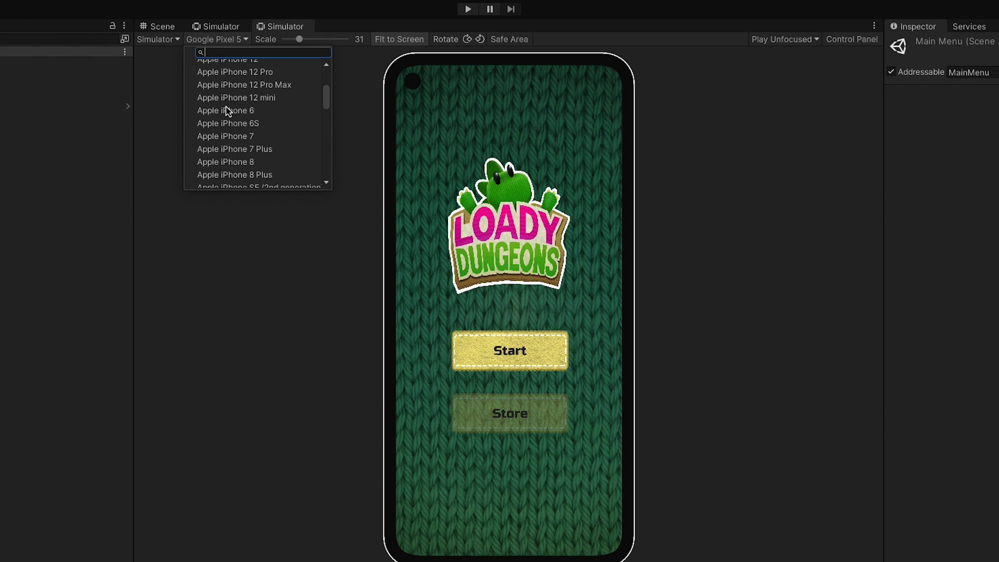
scroll(226, 107, up, 5)
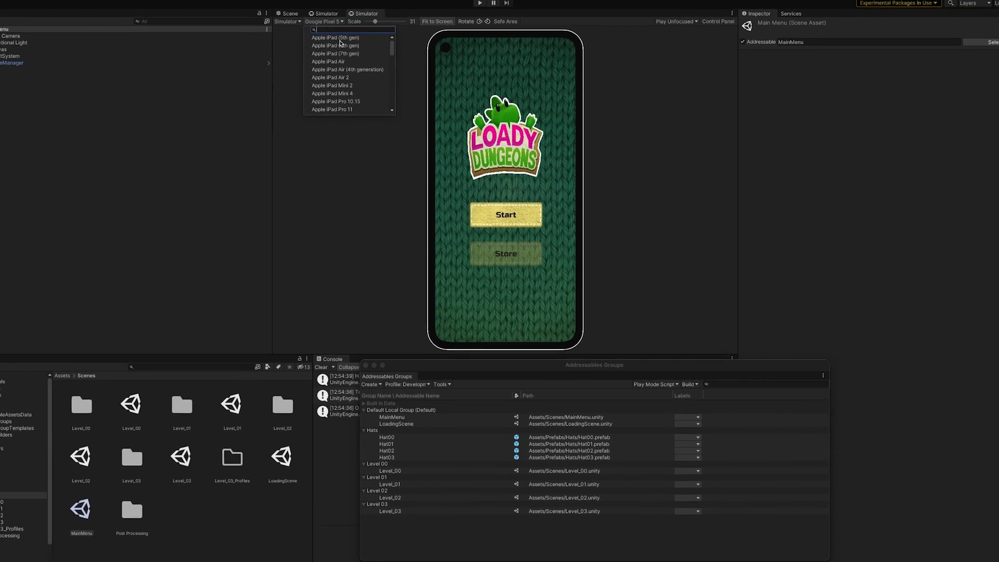
click(338, 40)
middle_click(384, 11)
Inspect MainMenu and LoadingScene, then show Default Local Group's LocalBuildPath and LocalLoadPath settings.
click(402, 393)
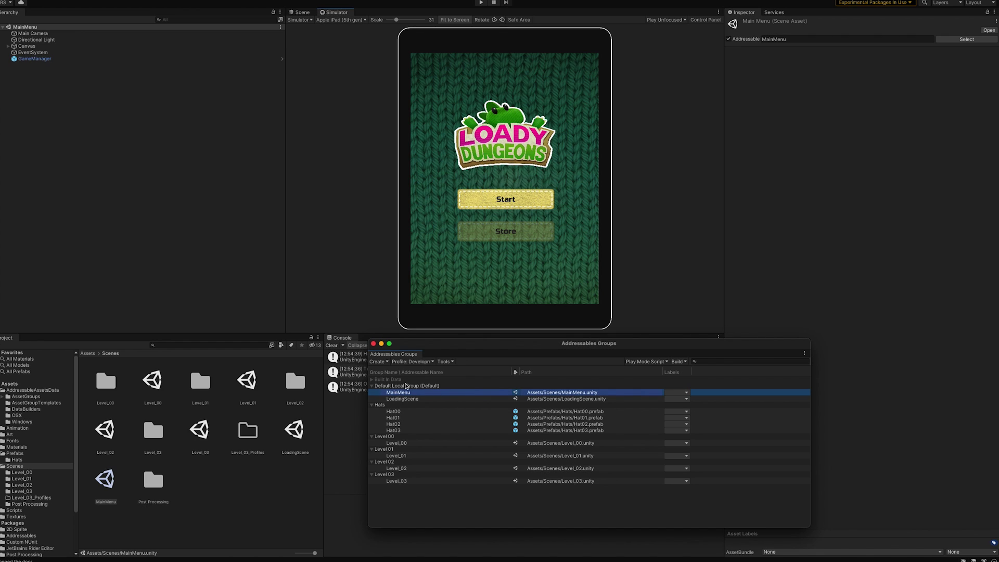
click(422, 399)
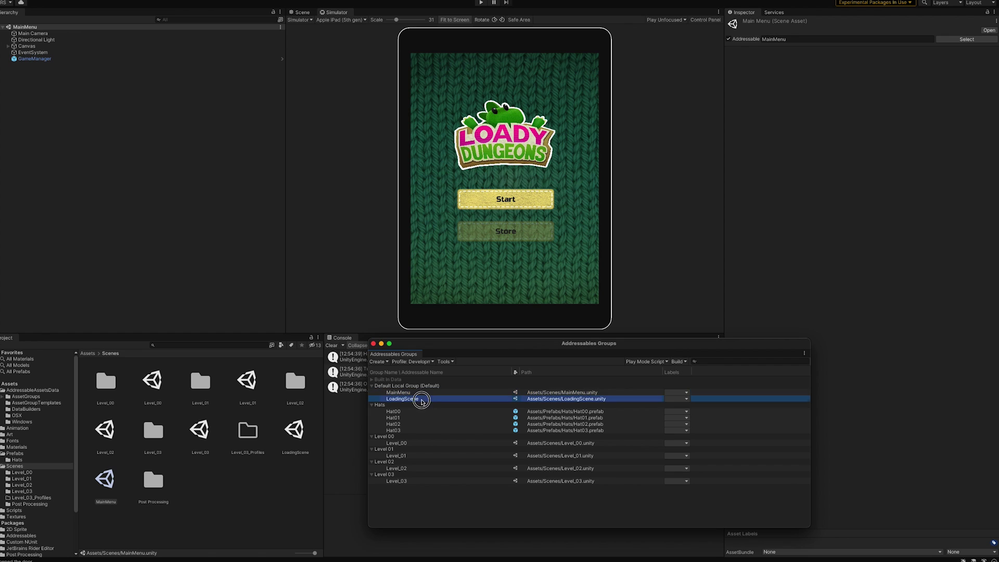
click(422, 387)
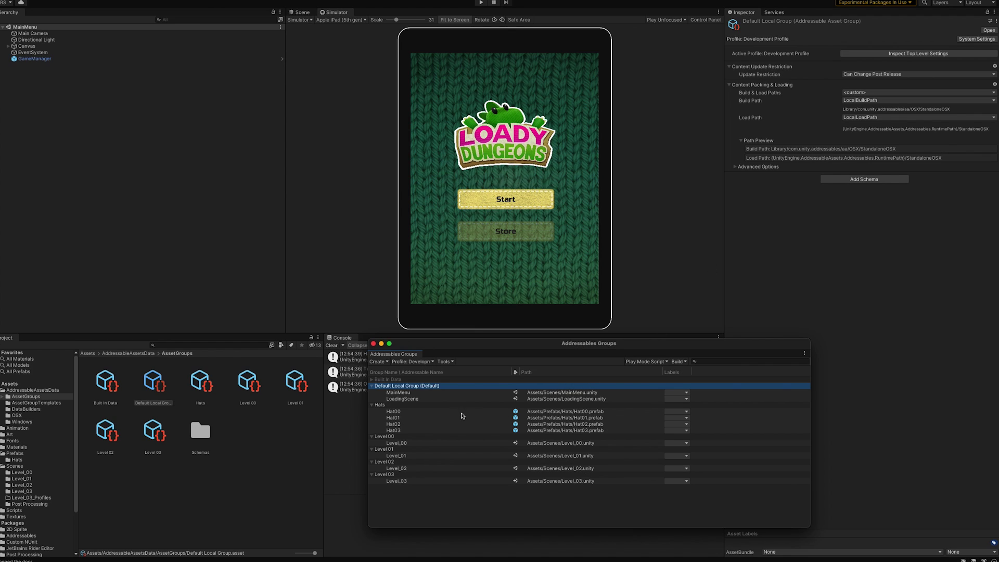
Compare the Hats, Level 00 and Level 01 groups' build and load paths (Level 00 local).
click(400, 405)
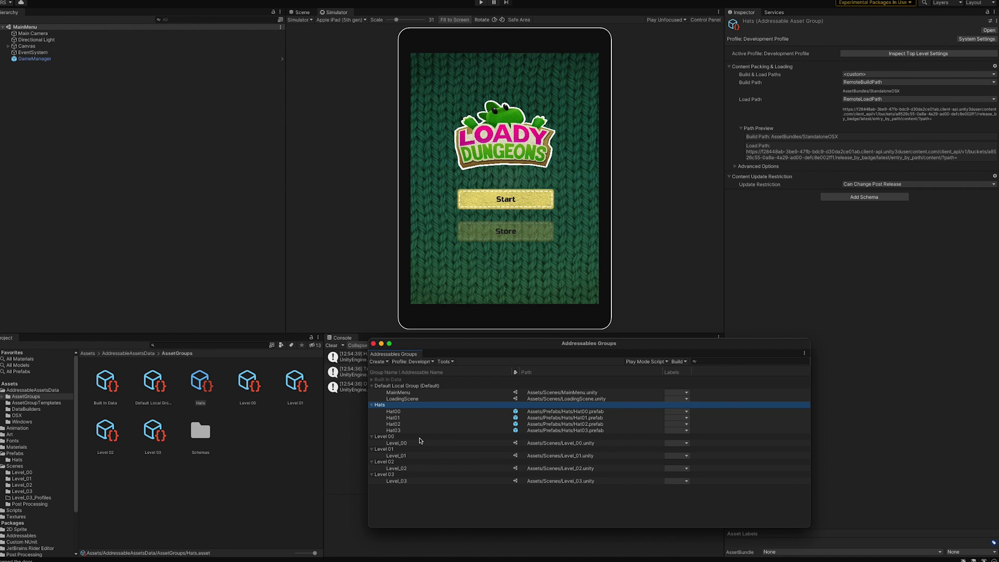
click(419, 437)
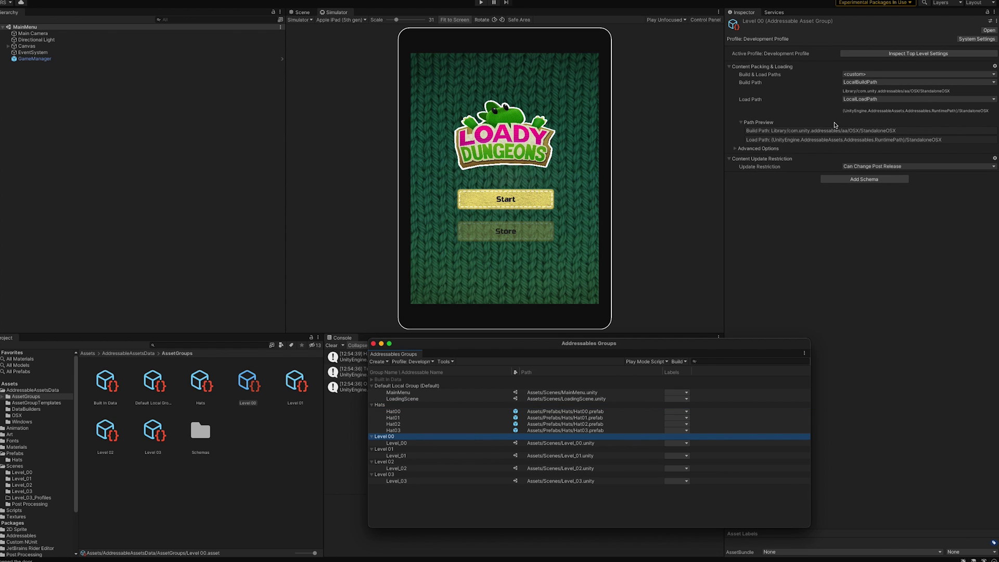
click(488, 450)
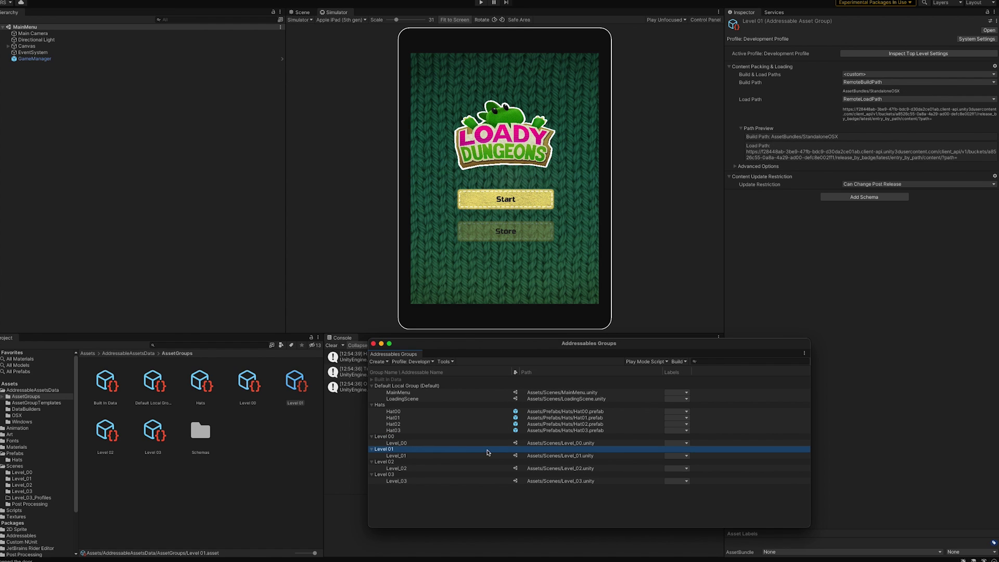
Check the Level 02 and Level 03 groups' settings (Level 03 remote), then enter Play mode.
click(435, 467)
click(435, 462)
click(422, 475)
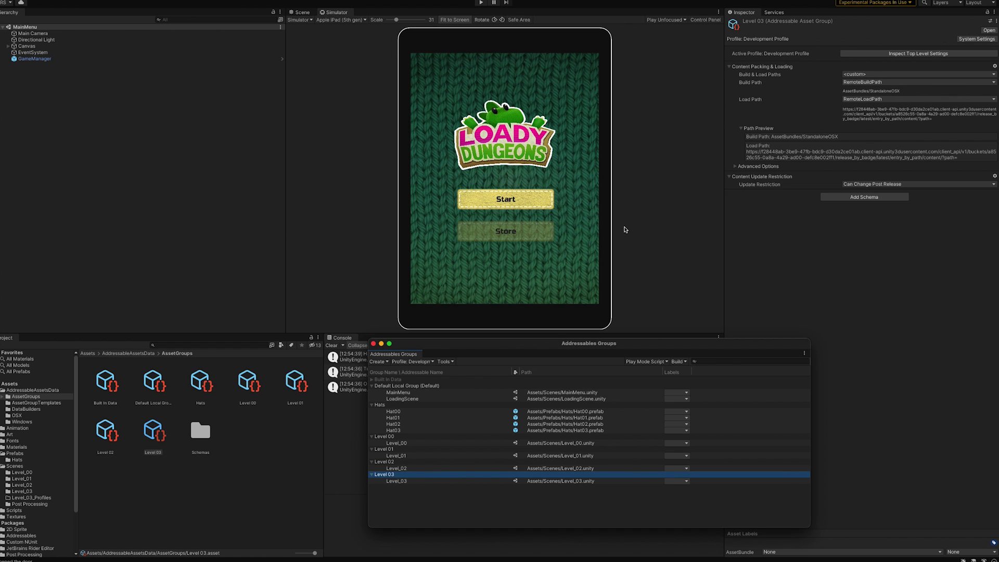
click(654, 229)
click(481, 3)
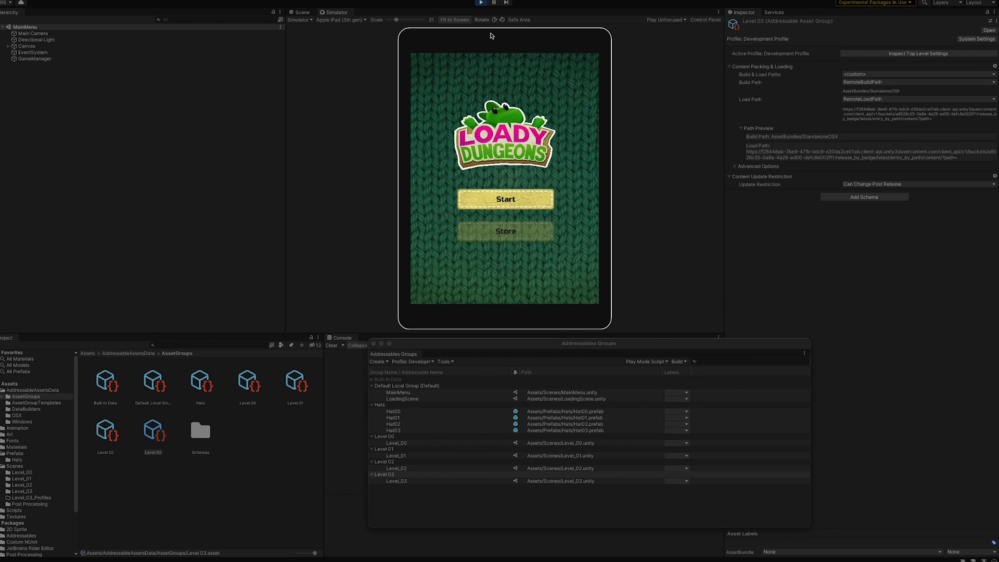
Exit Play mode and verify Addressables Play Mode Script stays on Use Asset Database (fastest).
click(481, 3)
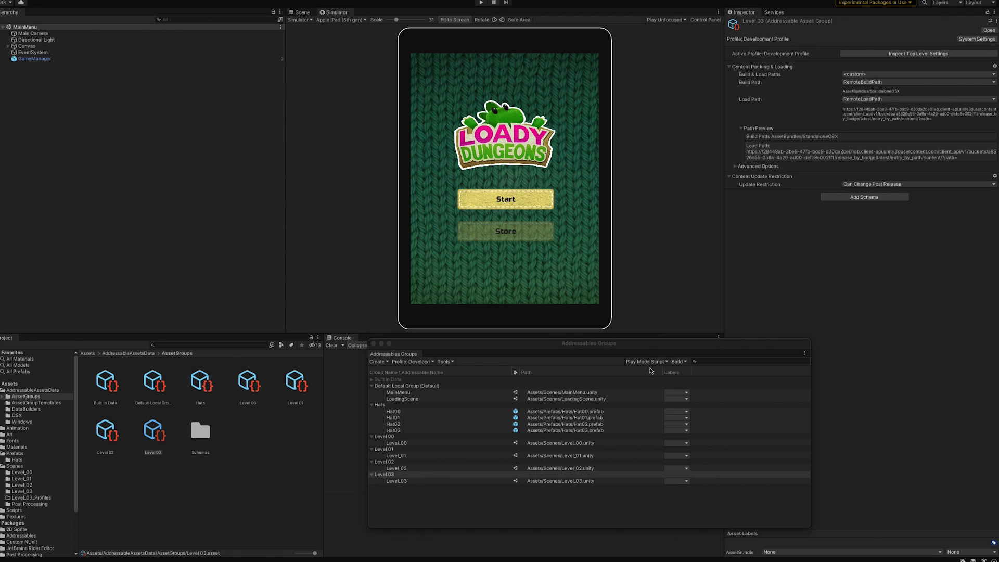
click(647, 361)
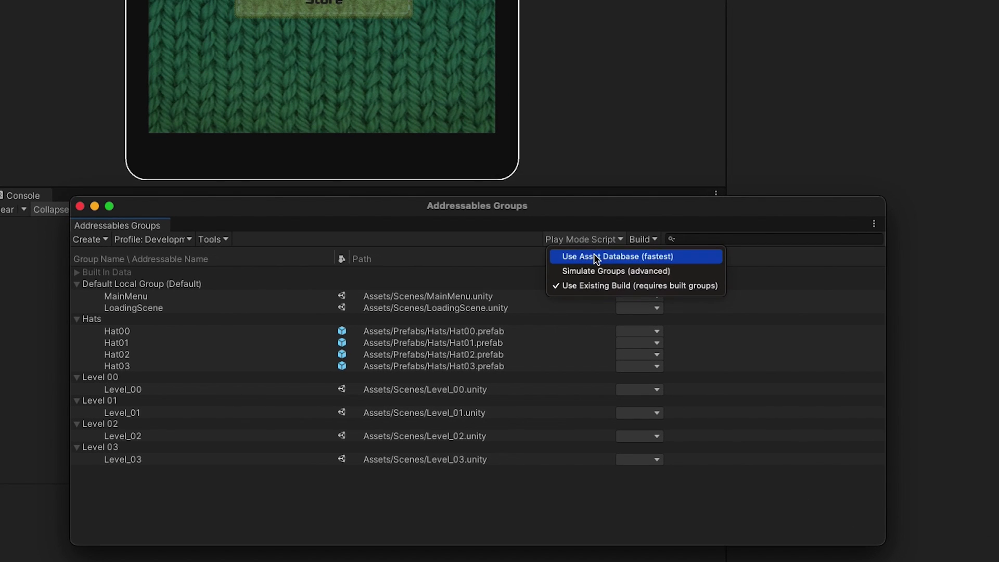
click(578, 255)
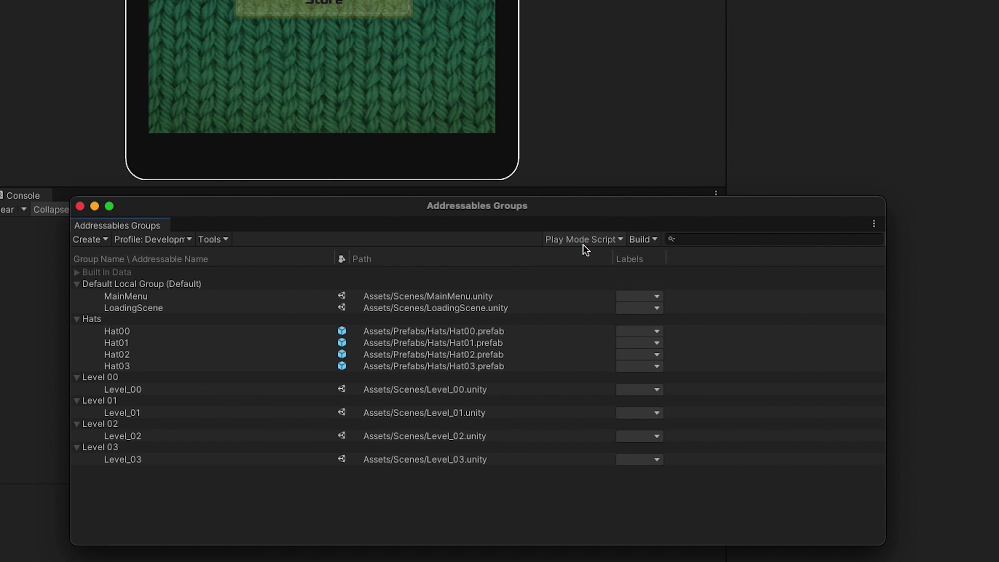
click(583, 244)
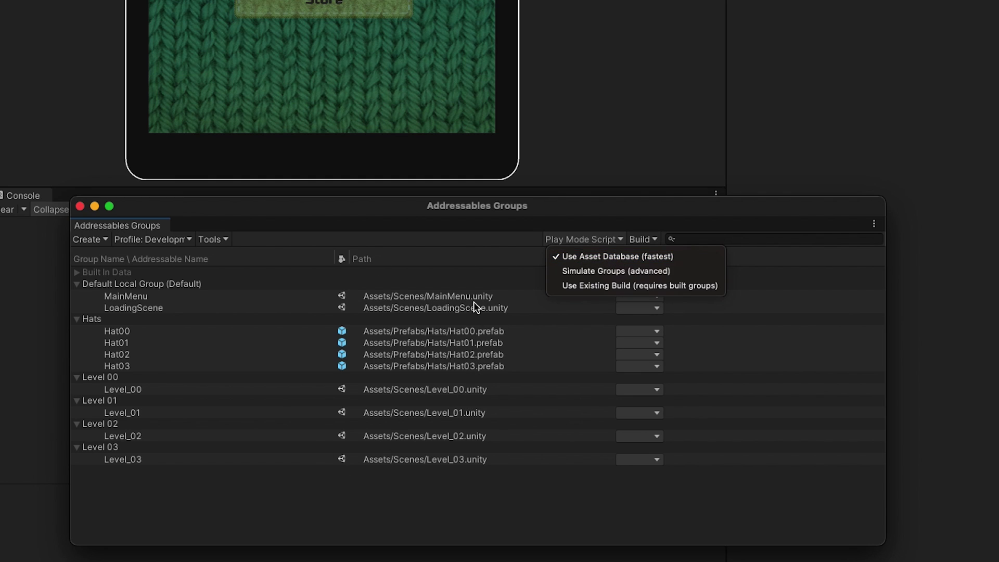
click(483, 258)
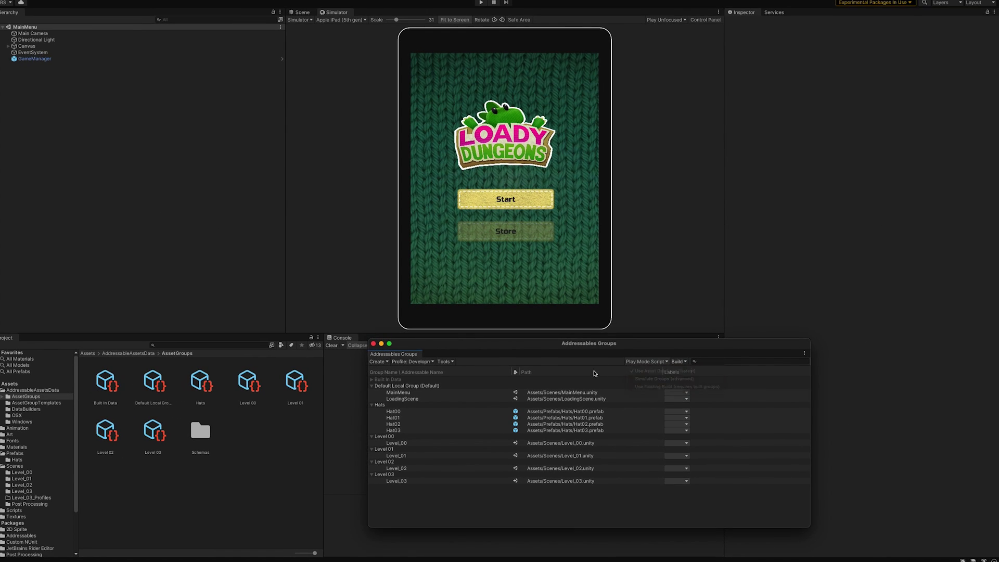
Run the game from the main menu and walk the character through Level_00.
click(482, 2)
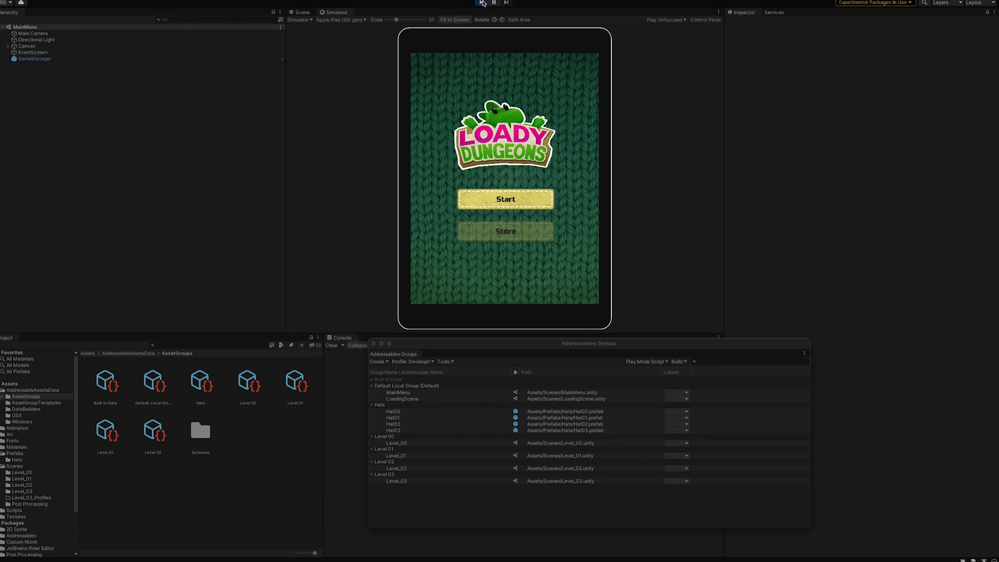
click(519, 205)
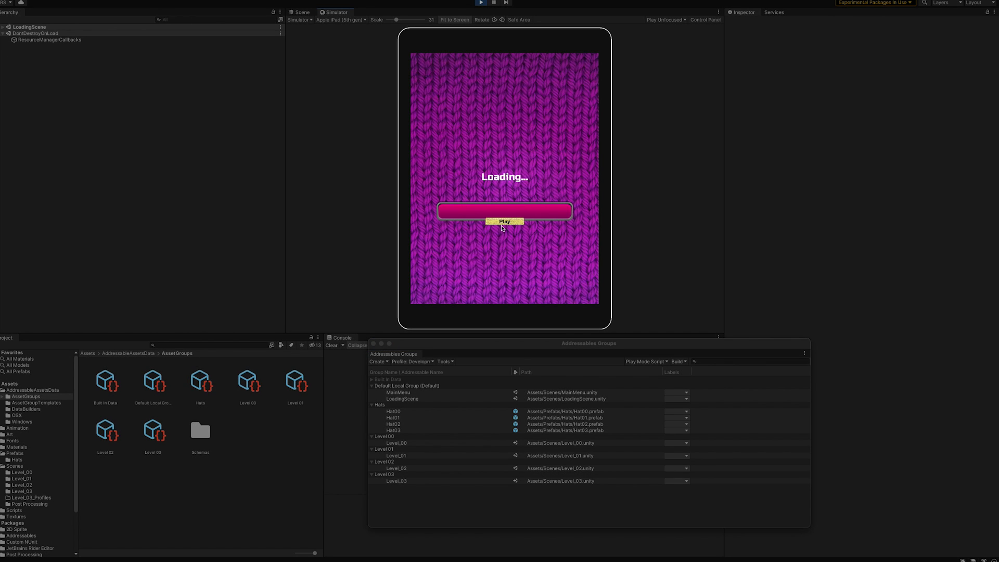
click(503, 222)
mouse_move(518, 209)
mouse_down()
mouse_move(499, 225)
mouse_move(502, 206)
mouse_move(520, 216)
mouse_move(511, 161)
mouse_move(547, 140)
mouse_move(473, 151)
mouse_move(448, 172)
mouse_move(475, 214)
mouse_move(489, 214)
mouse_move(505, 120)
mouse_up()
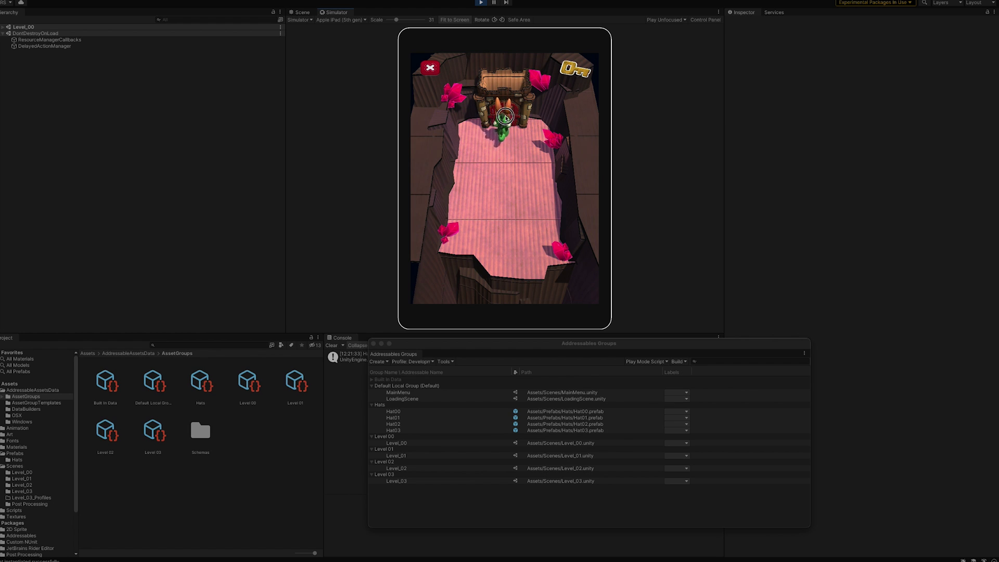
Start Level_01 and steer the character up the bridge to the gate.
click(502, 223)
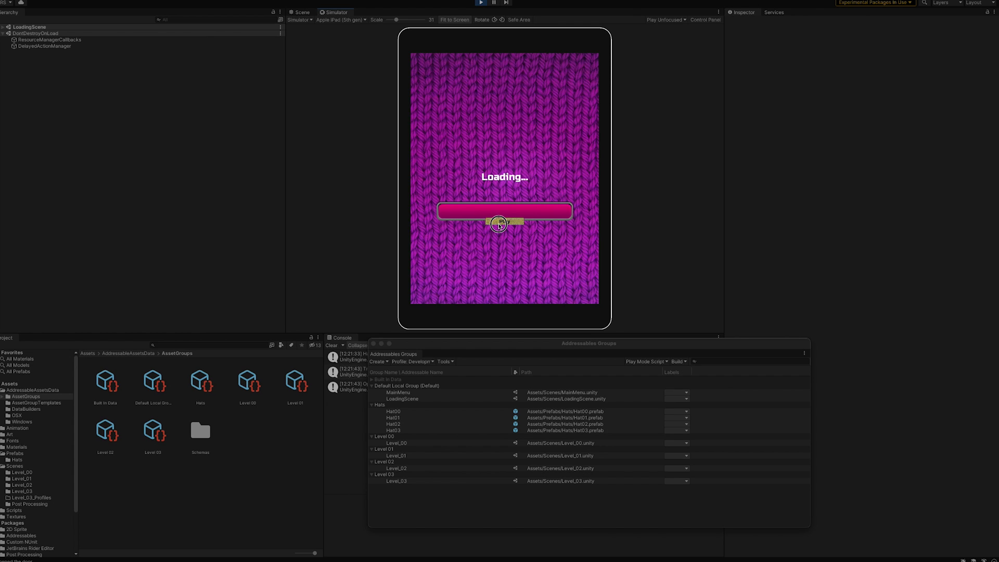
drag(487, 235, 499, 151)
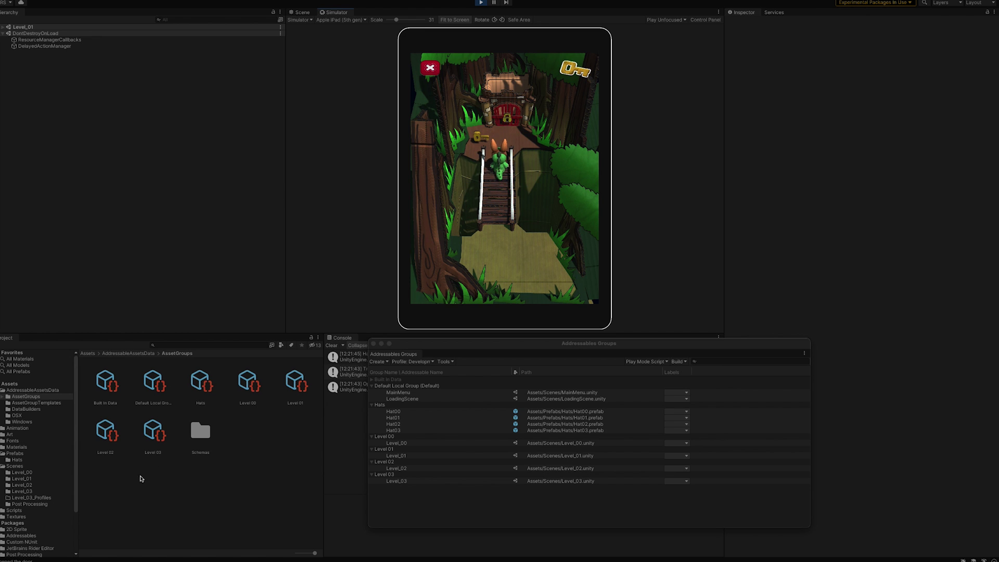
click(26, 460)
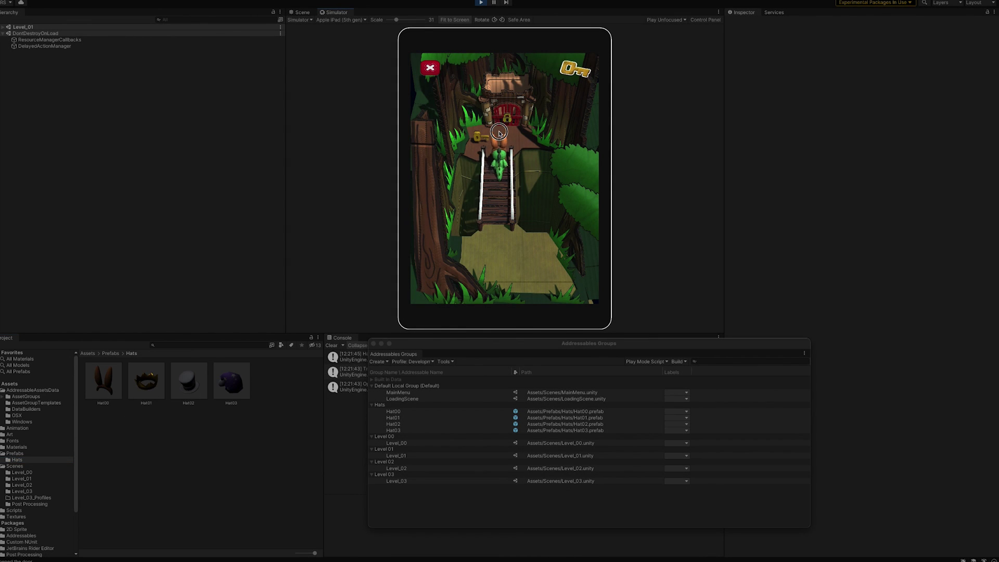
click(472, 130)
mouse_move(473, 129)
mouse_down()
mouse_move(504, 113)
mouse_move(501, 189)
mouse_up()
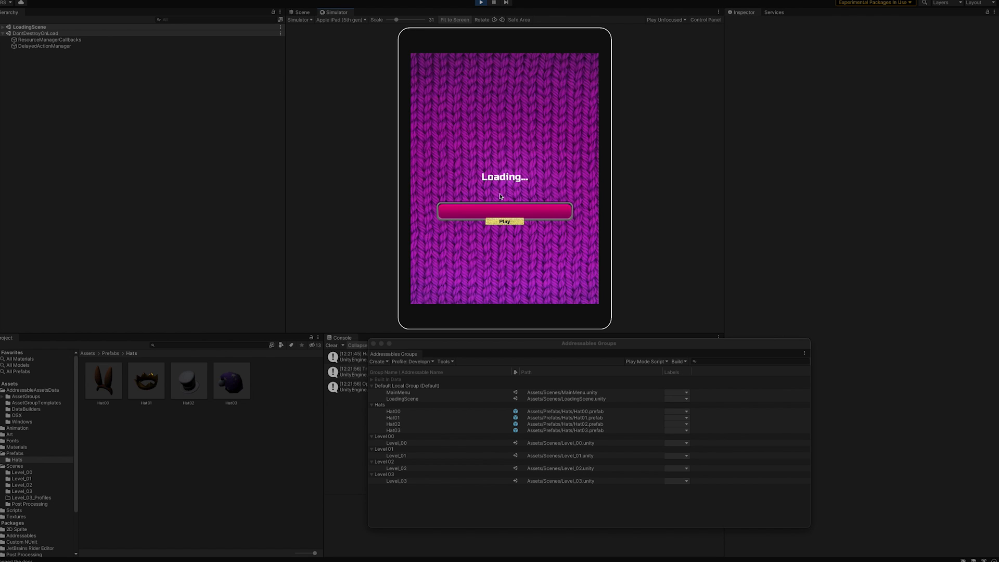
Walk through the castle level, stop Play mode, and search the Project for 'GameMan'.
drag(502, 223, 474, 203)
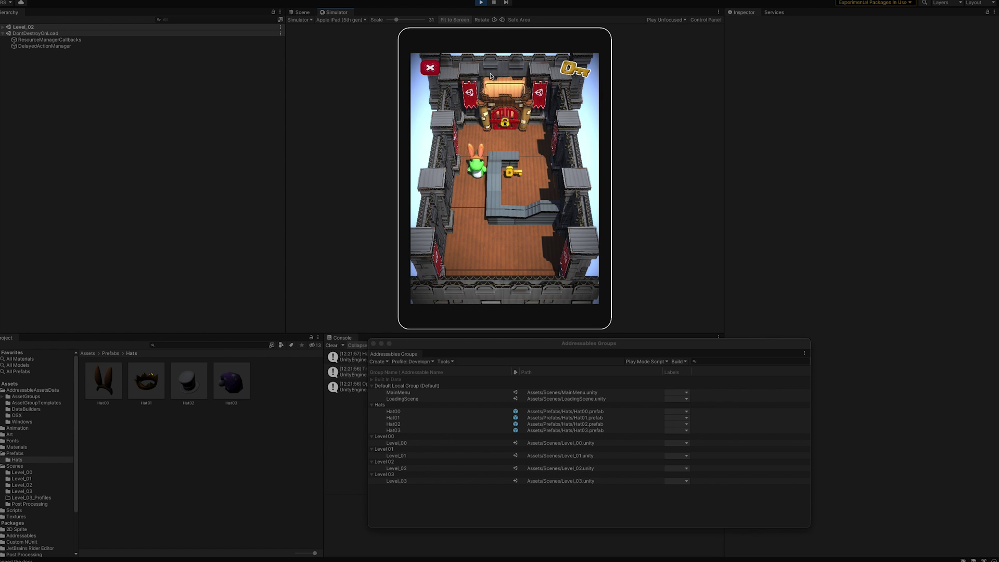
click(482, 3)
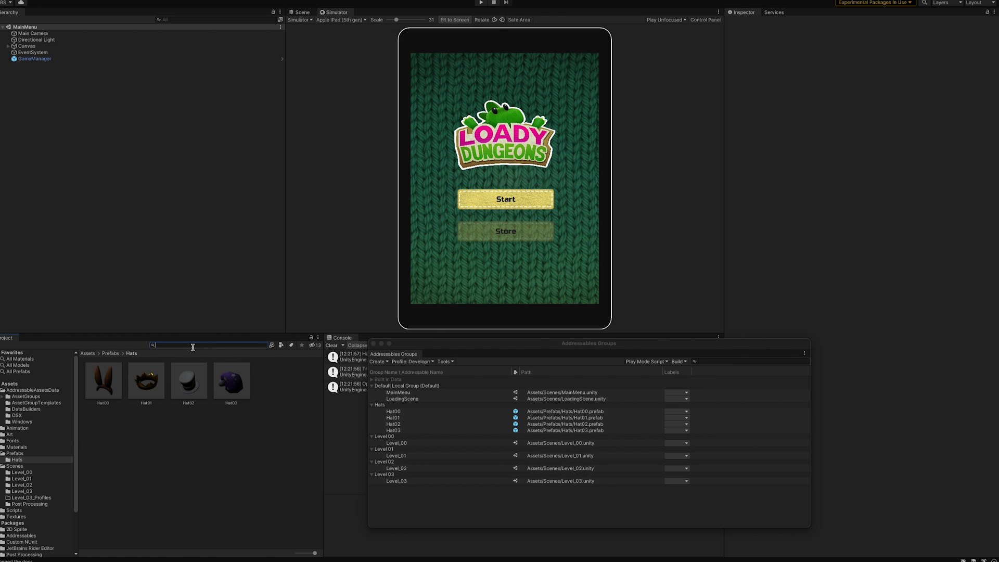
text(GameMan)
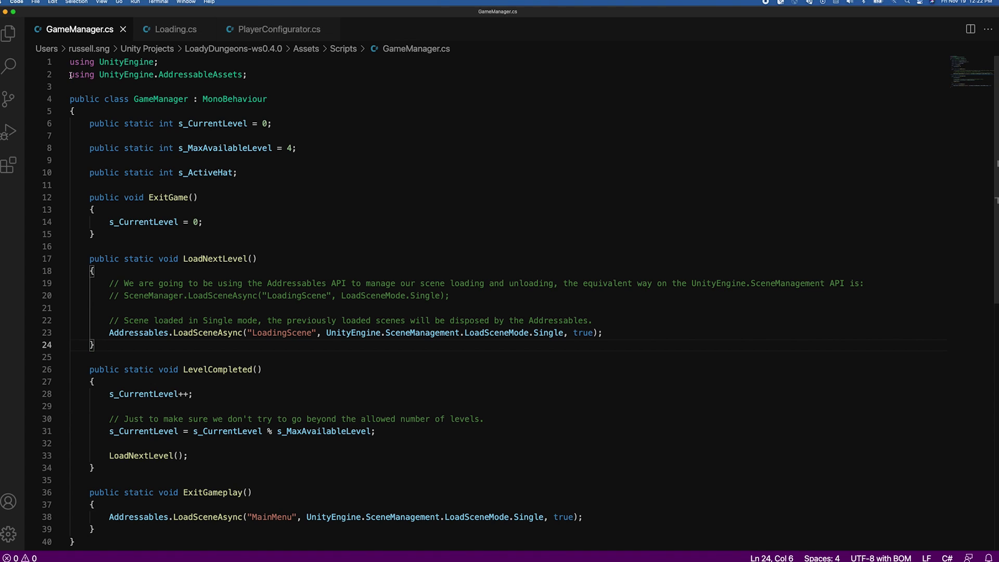
drag(70, 75, 220, 84)
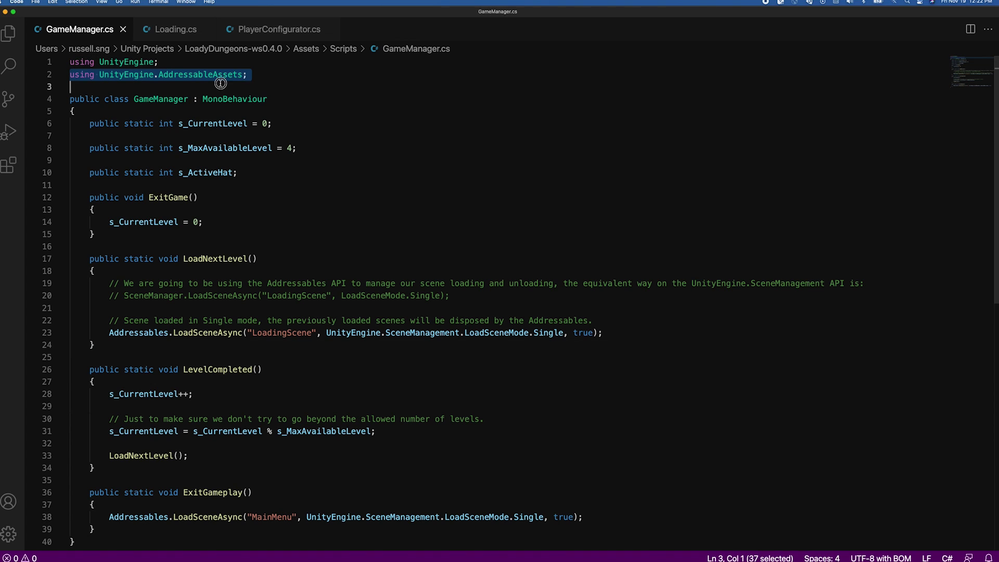
click(278, 75)
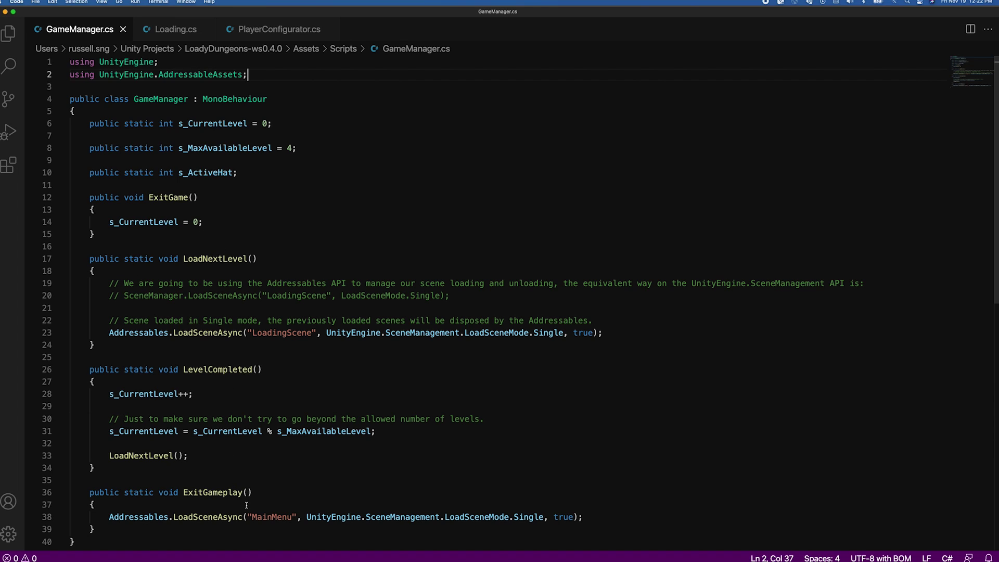
scroll(245, 507, down, 2)
scroll(270, 467, up, 2)
drag(252, 333, 310, 334)
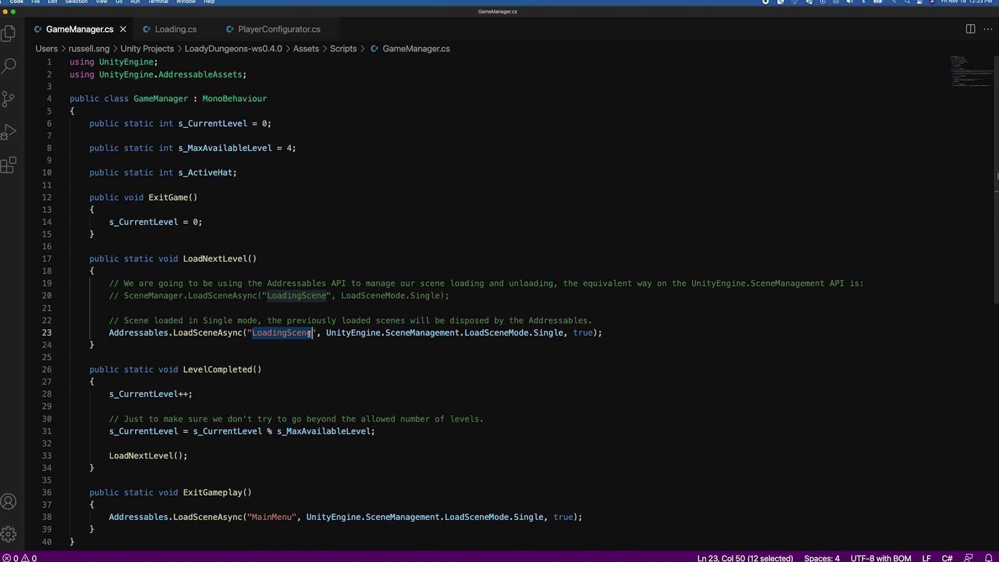
drag(331, 333, 564, 335)
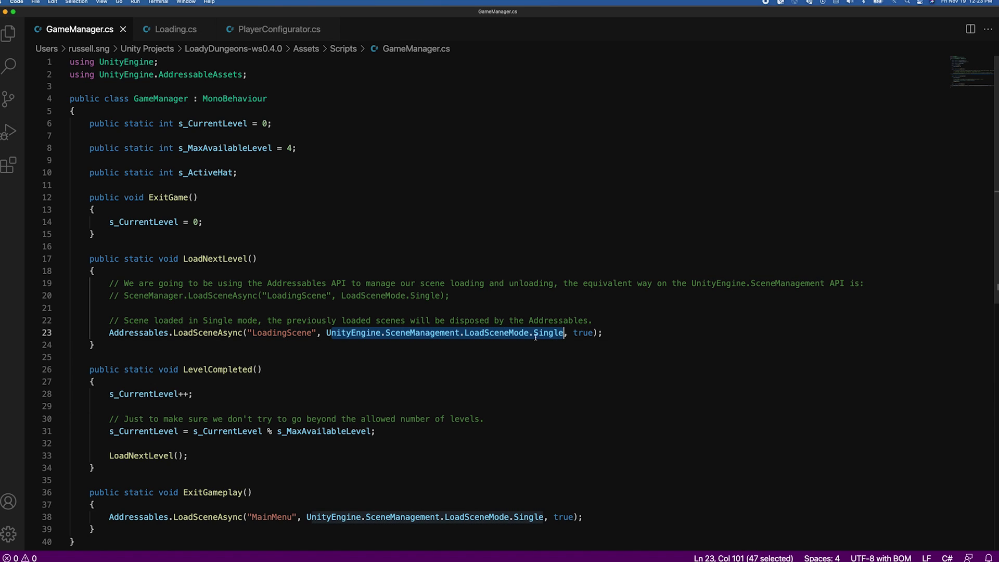
click(509, 345)
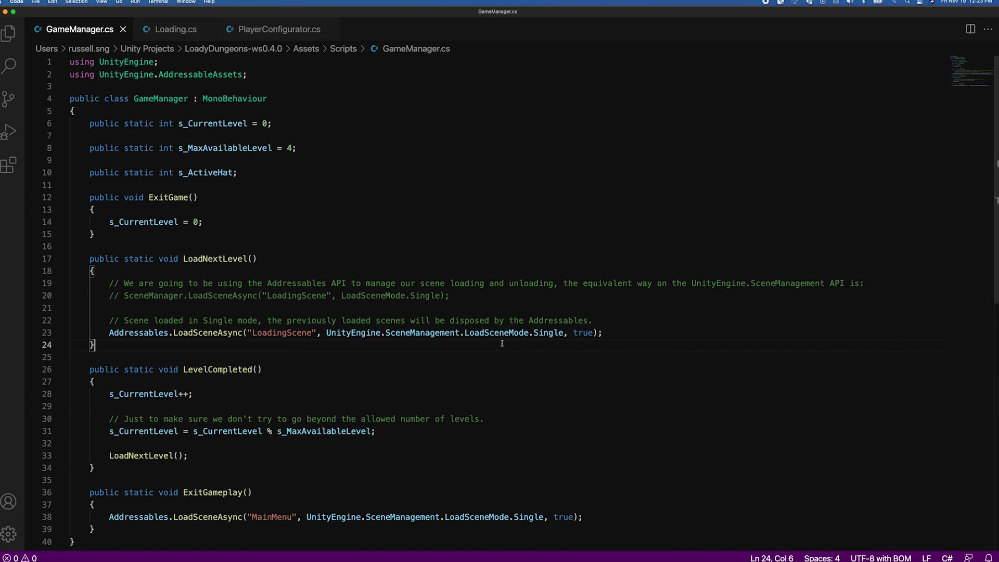
scroll(468, 352, down, 1)
scroll(231, 373, down, 2)
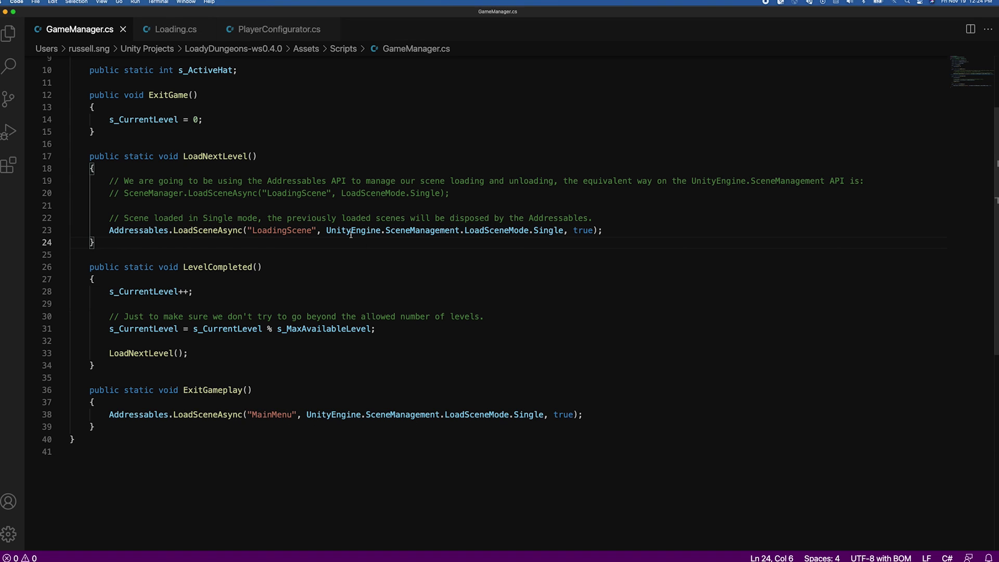
scroll(213, 85, up, 3)
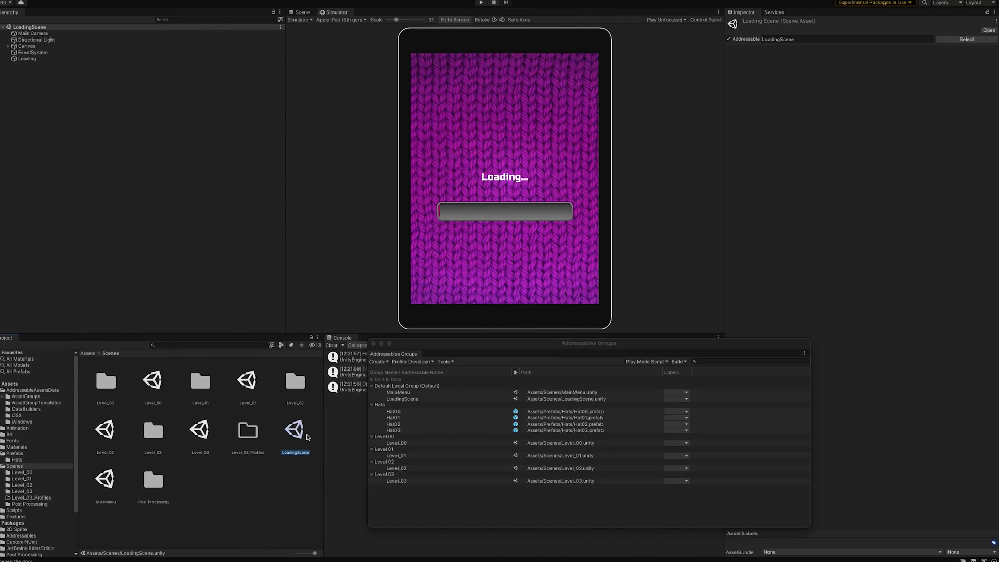
Expand the Canvas and drag the loading Slider's Value up to preview the bar filling.
drag(416, 345, 385, 374)
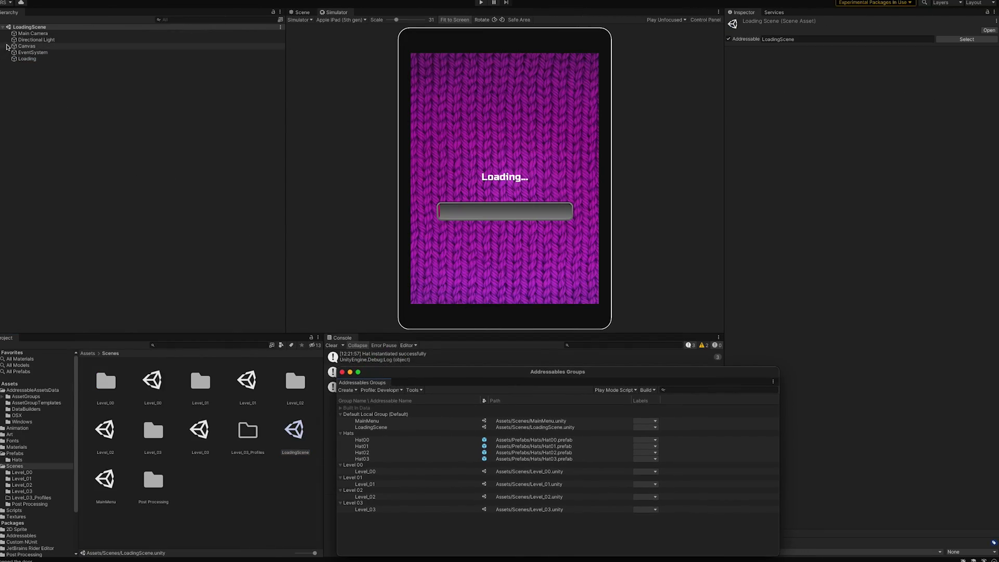
click(8, 47)
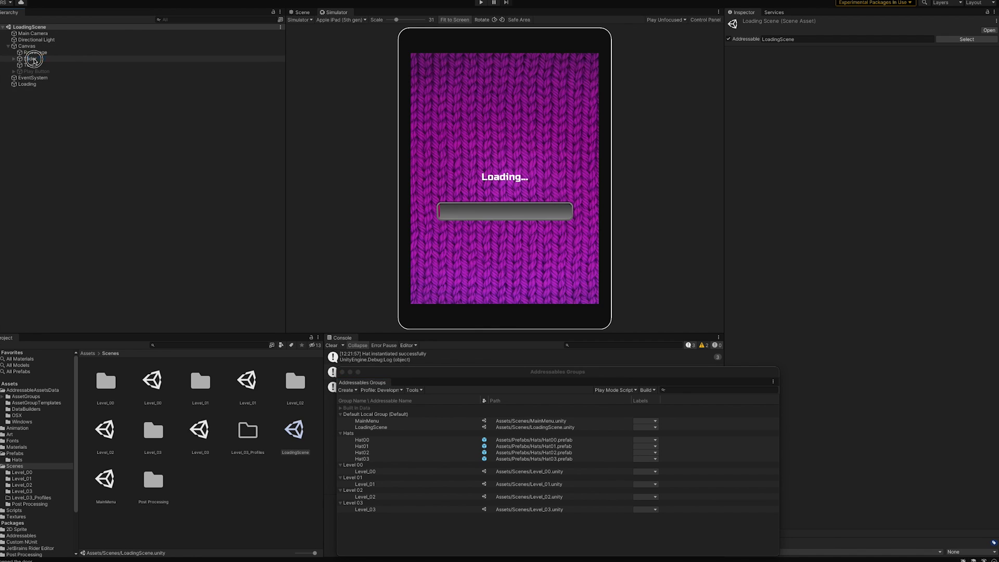
click(33, 59)
click(843, 301)
drag(843, 301, 978, 307)
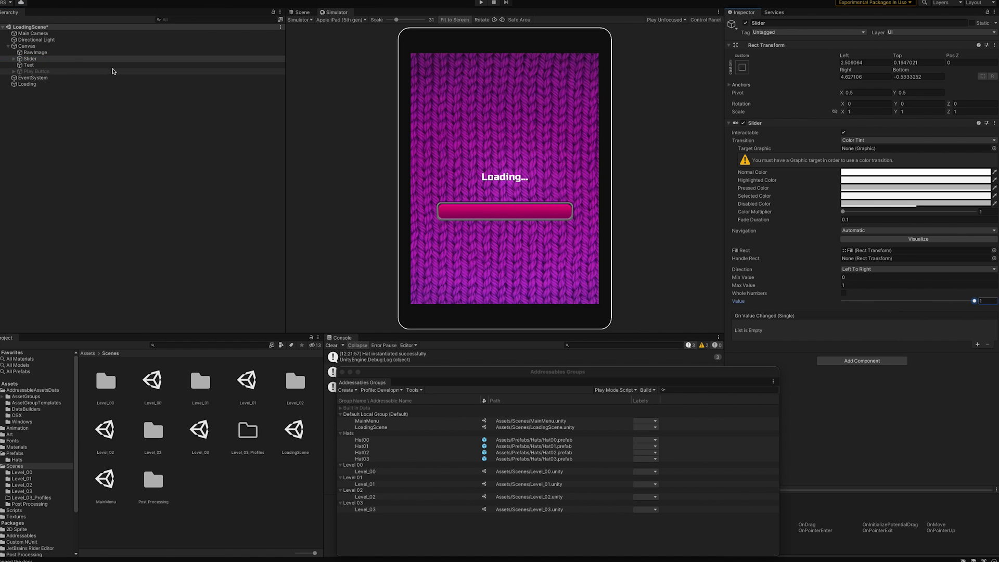
Toggle the Play Button active to preview it appearing, then deactivate it again.
click(111, 71)
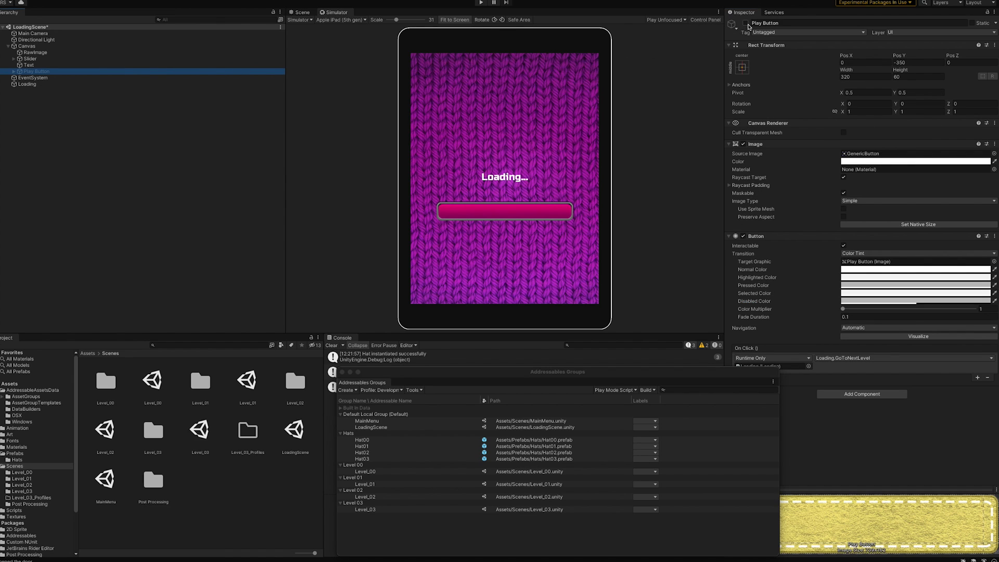
click(746, 23)
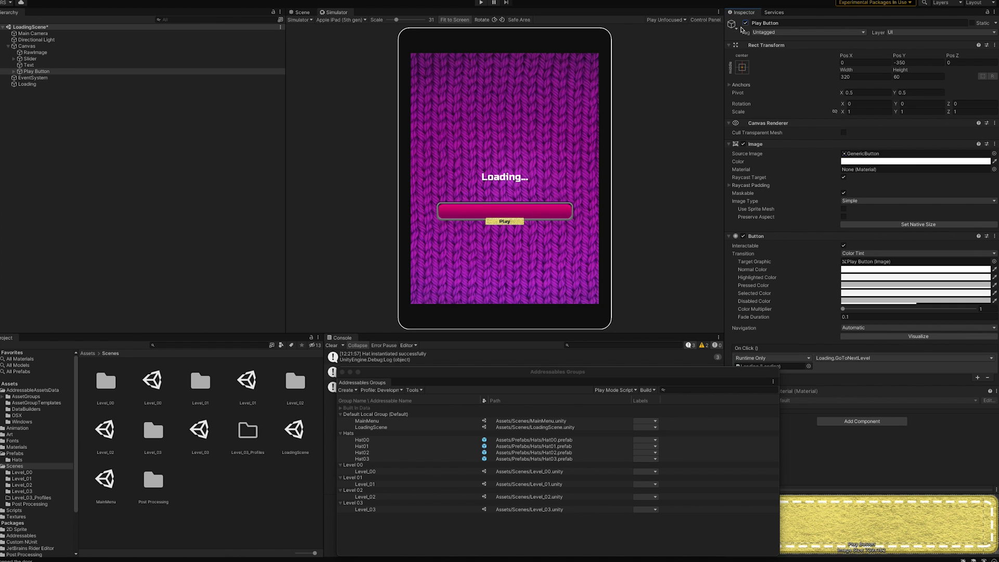
click(747, 23)
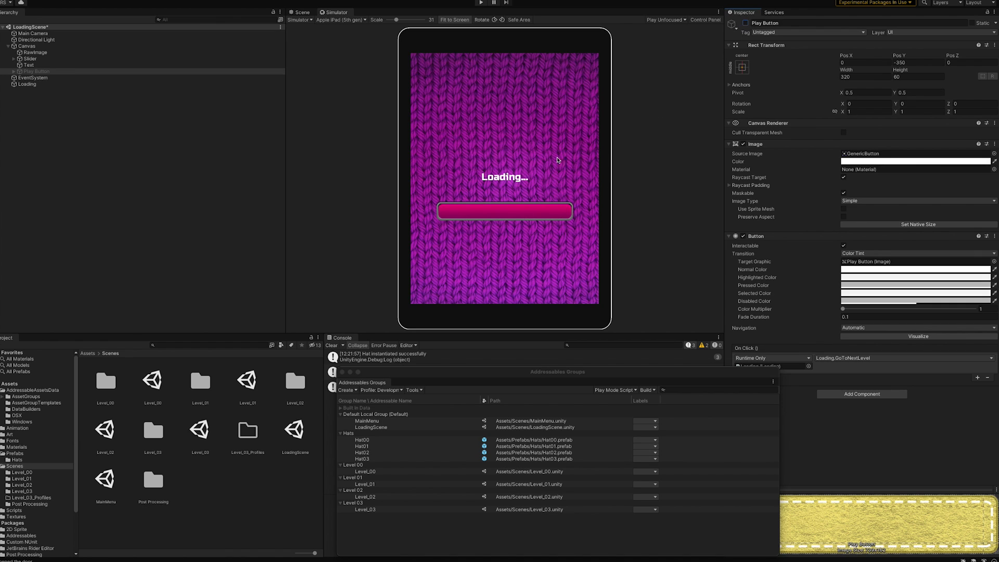
Reset the Slider's Value to 0 and search the Project for 'loading'.
click(159, 63)
click(158, 59)
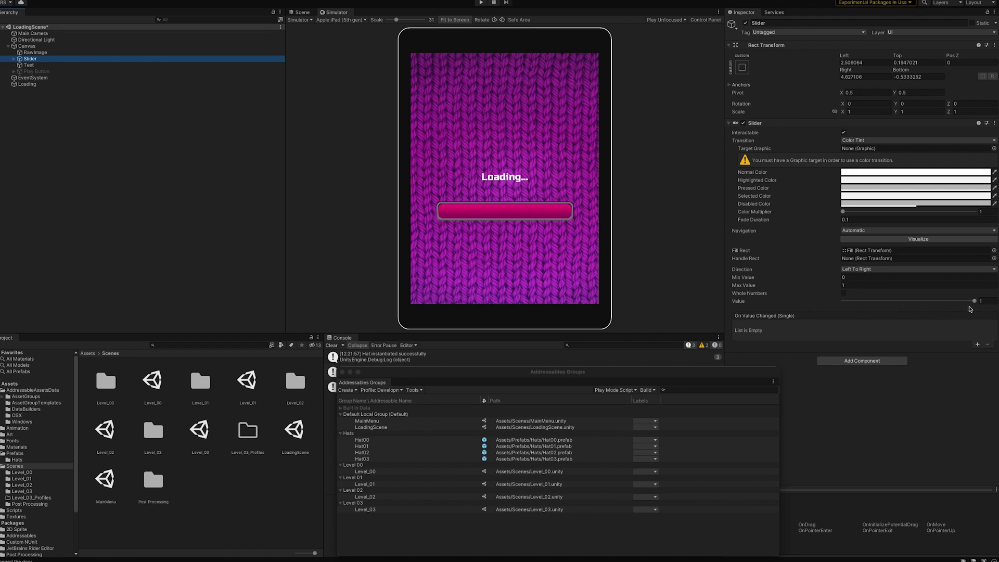
drag(975, 301, 816, 309)
click(219, 344)
text(loading)
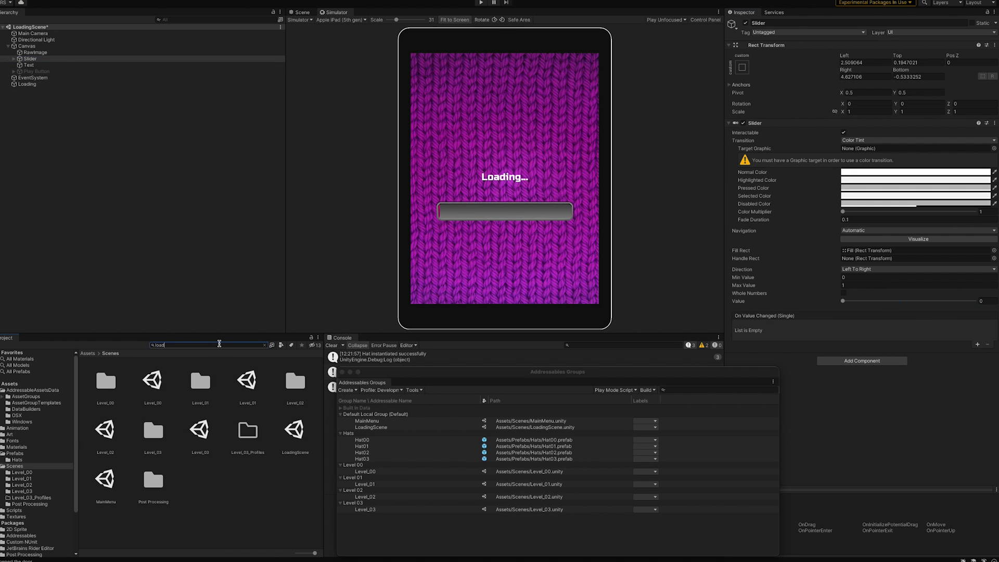
Open Loading.cs in VS Code and read through OnEnable, OnSceneLoaded, GoToNextLevel and Update.
double_click(105, 384)
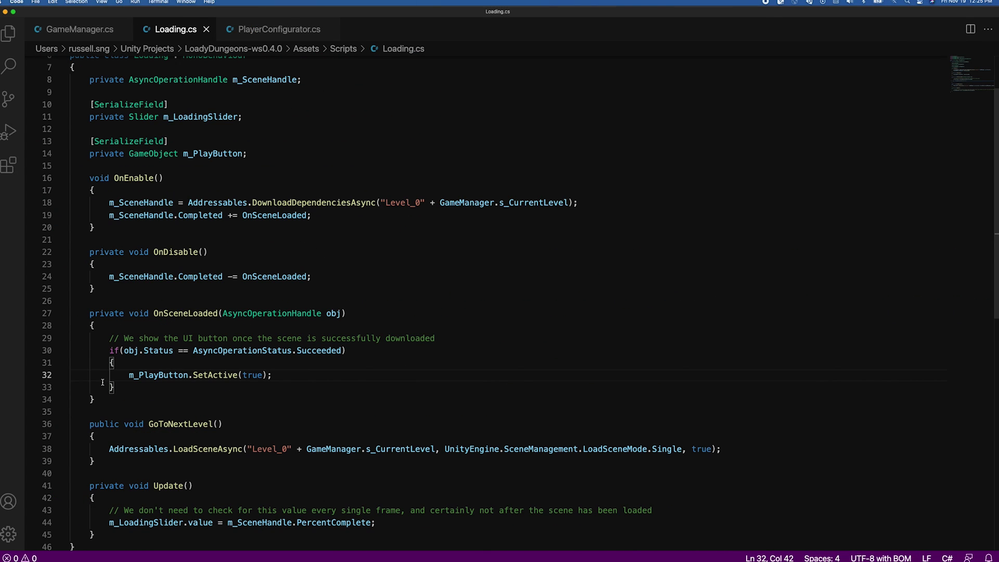
scroll(208, 249, up, 2)
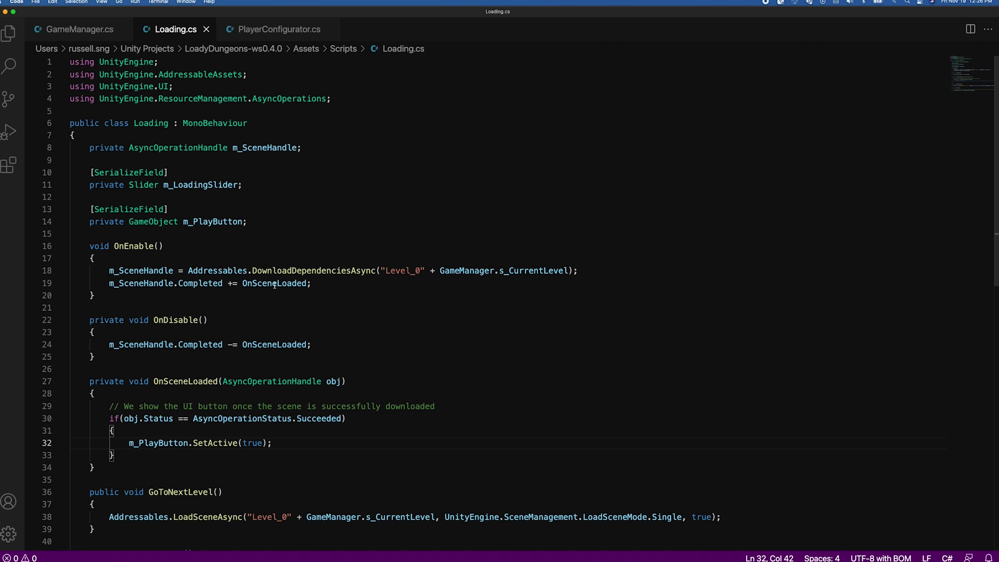
scroll(286, 304, down, 2)
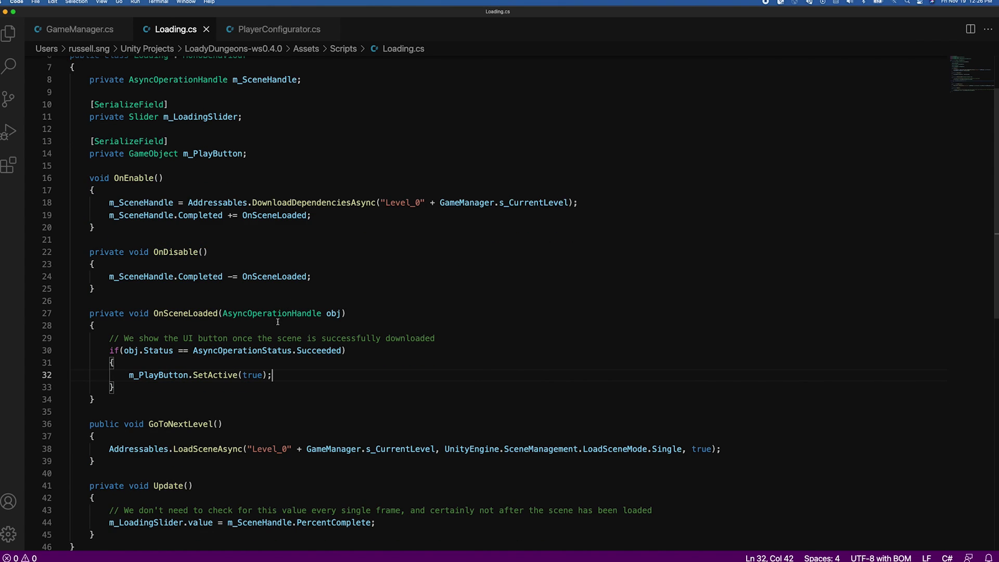
scroll(280, 316, down, 1)
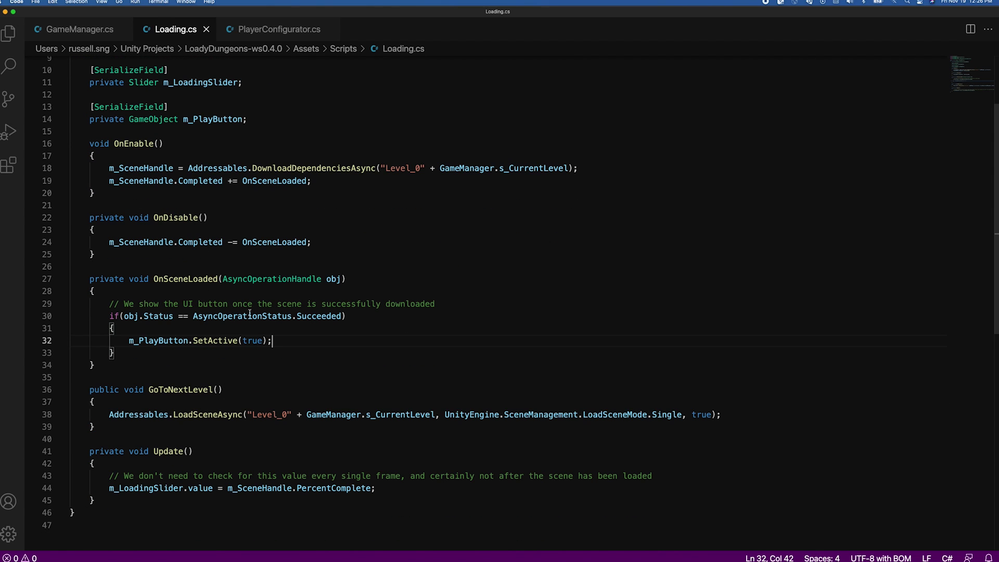